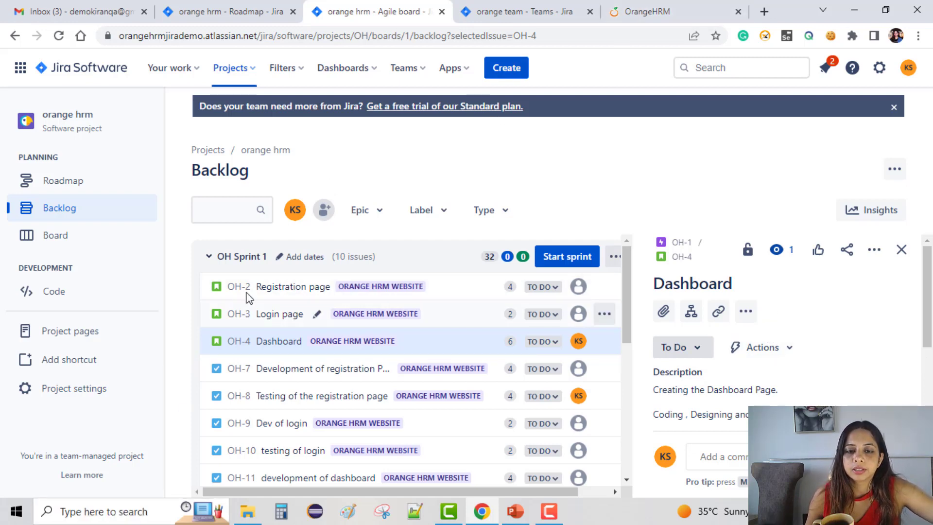
Step: Assign the OH-2 Registration page story in OH Sprint 1 to the teammate with initials PD
click(283, 292)
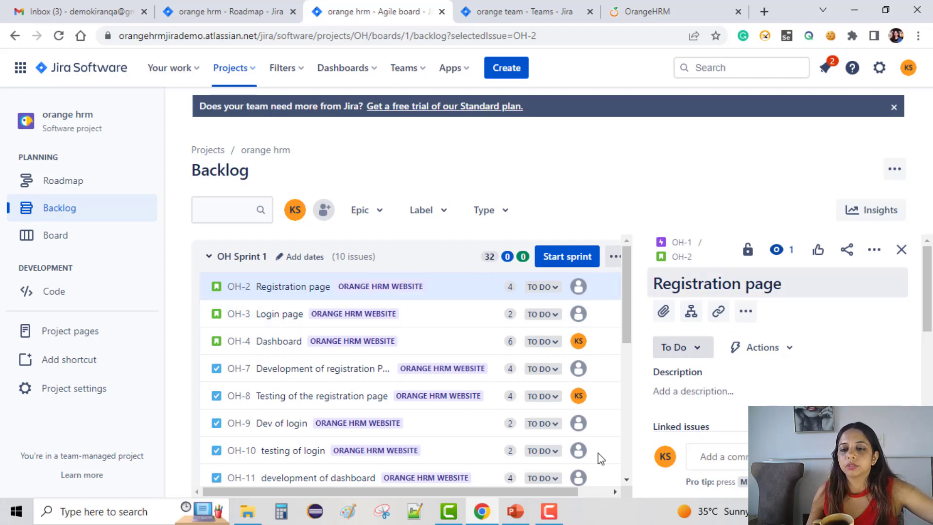
scroll(793, 351, down, 3)
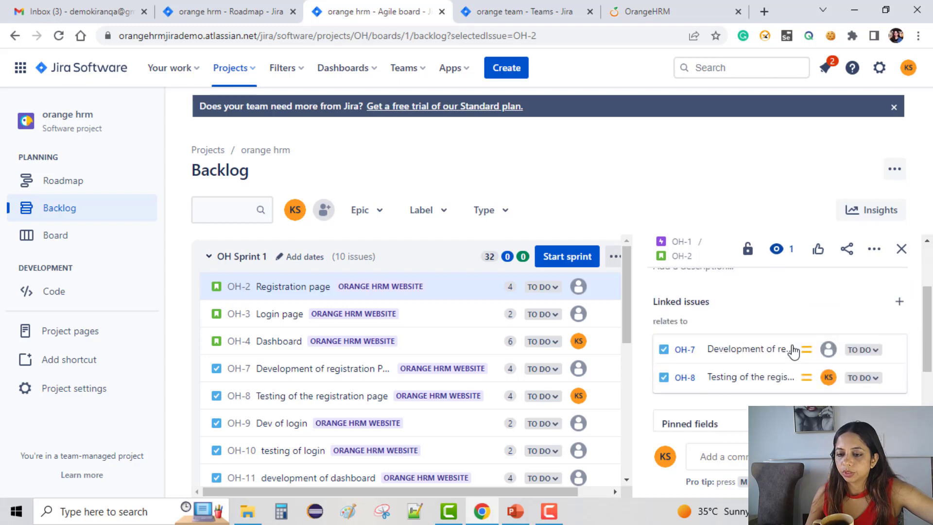
scroll(792, 350, up, 3)
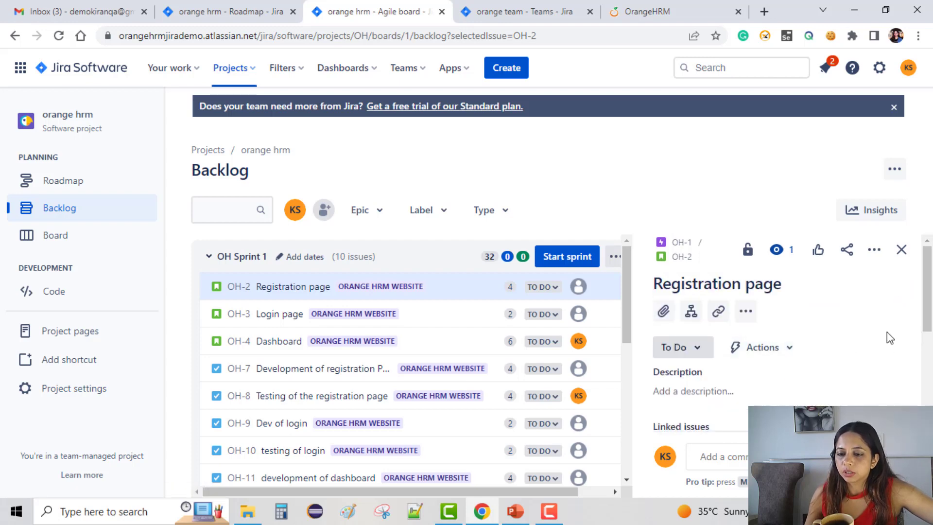
scroll(887, 335, down, 5)
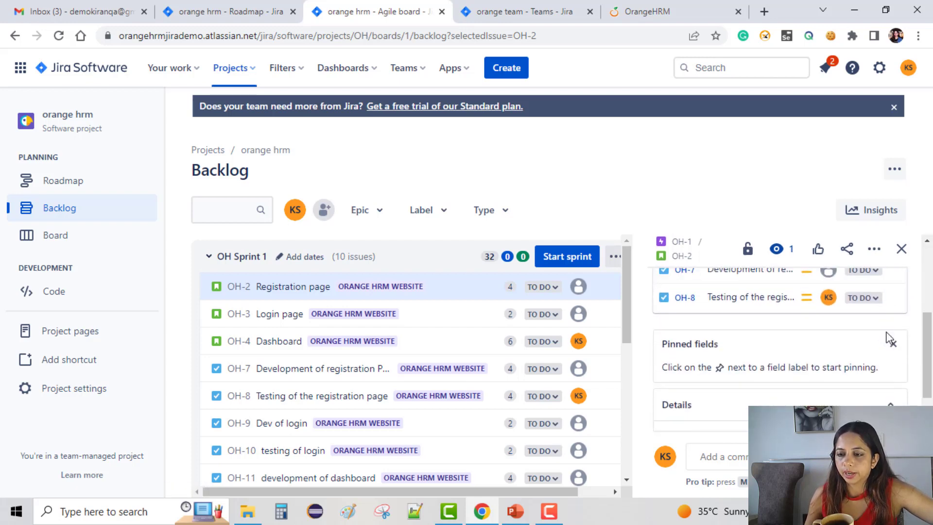
scroll(887, 335, down, 3)
scroll(887, 336, up, 1)
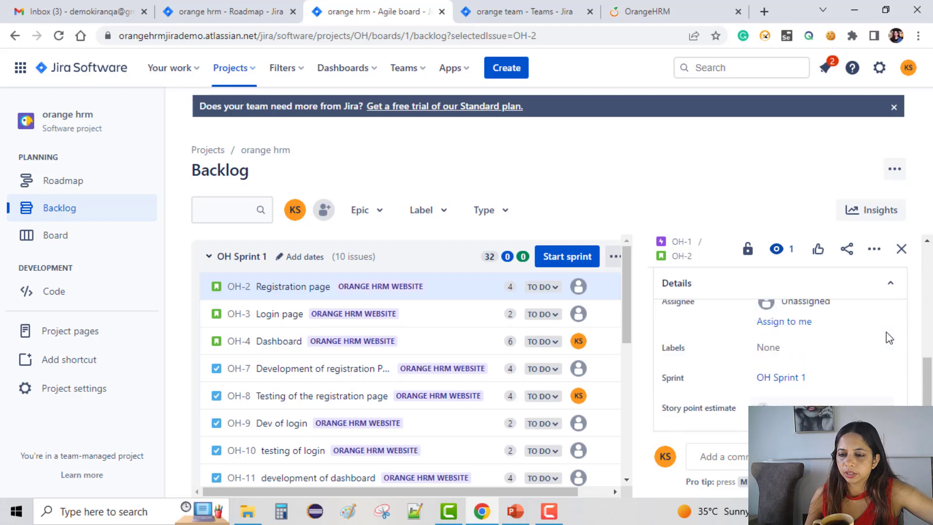
scroll(802, 340, up, 2)
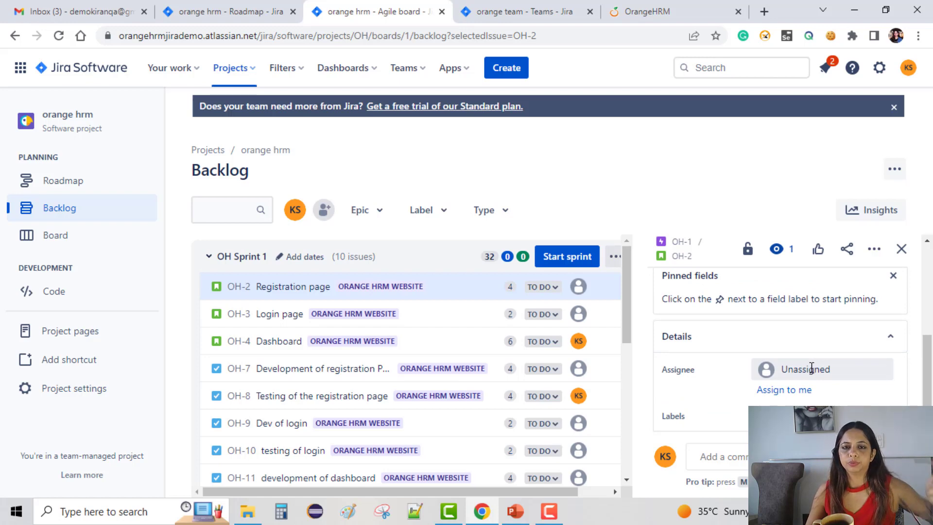
click(550, 512)
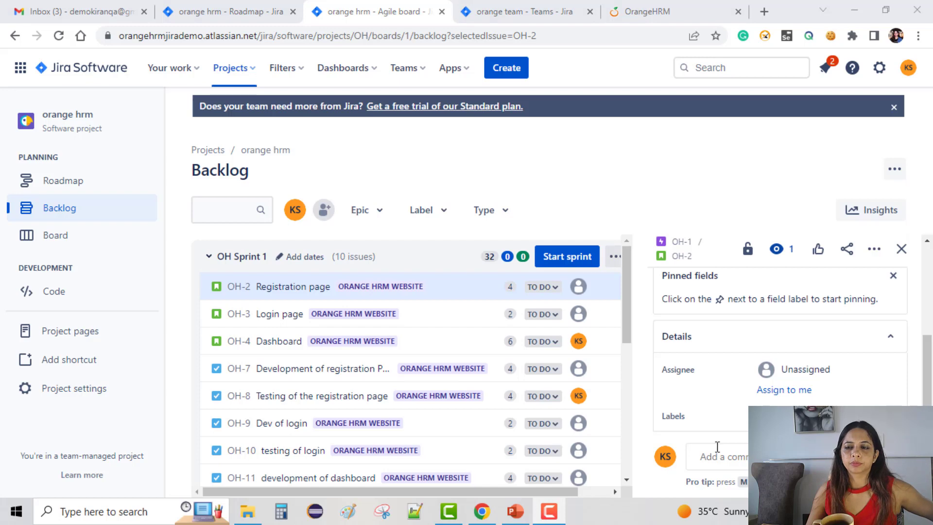
click(819, 375)
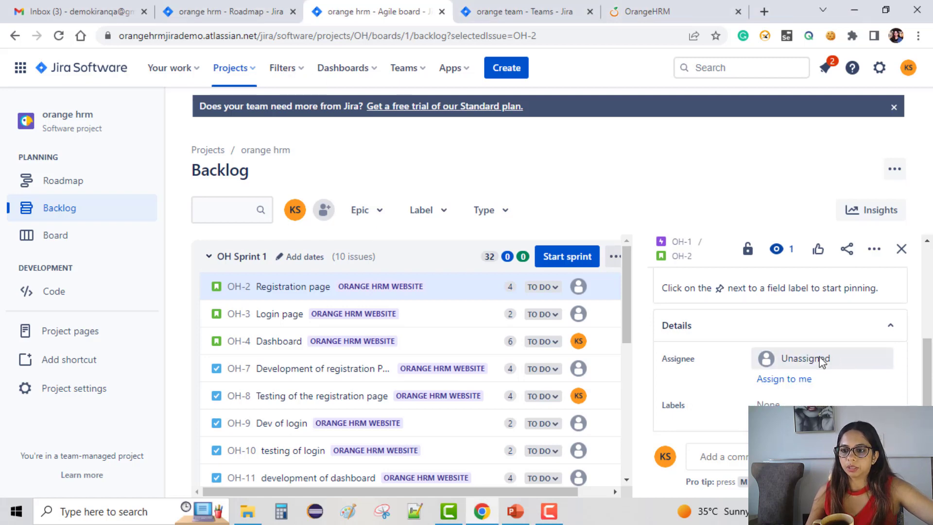
click(815, 365)
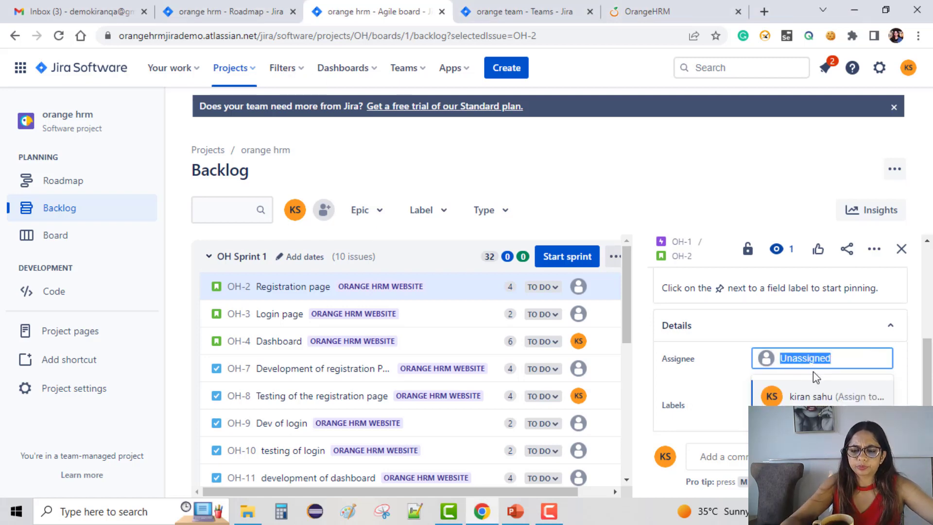
text(pr)
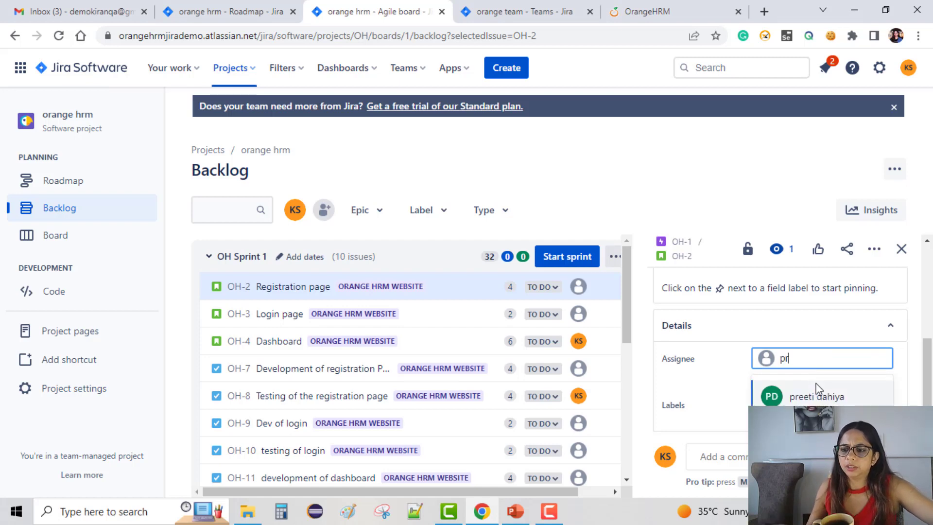
click(818, 396)
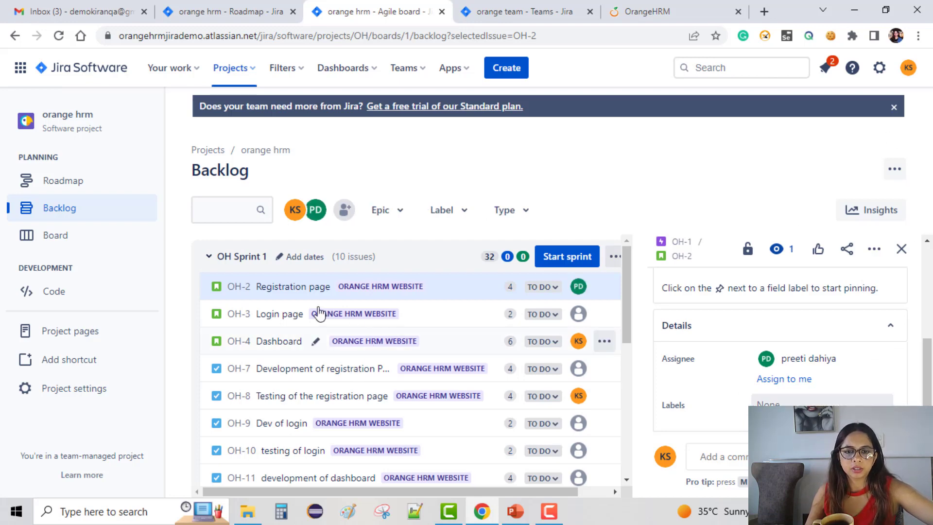
Step: Assign the OH-3 Login page story to the teammate with the green KS avatar
click(274, 319)
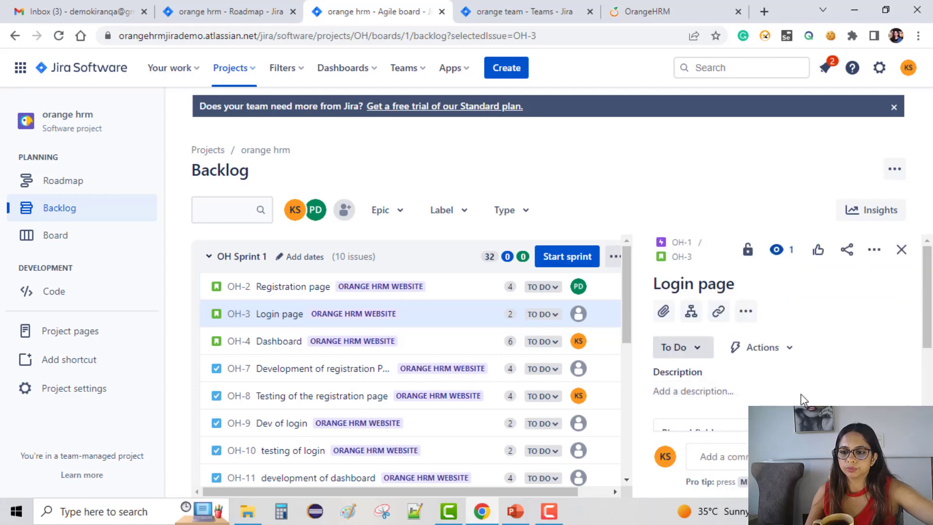
scroll(810, 388, down, 5)
scroll(810, 379, down, 2)
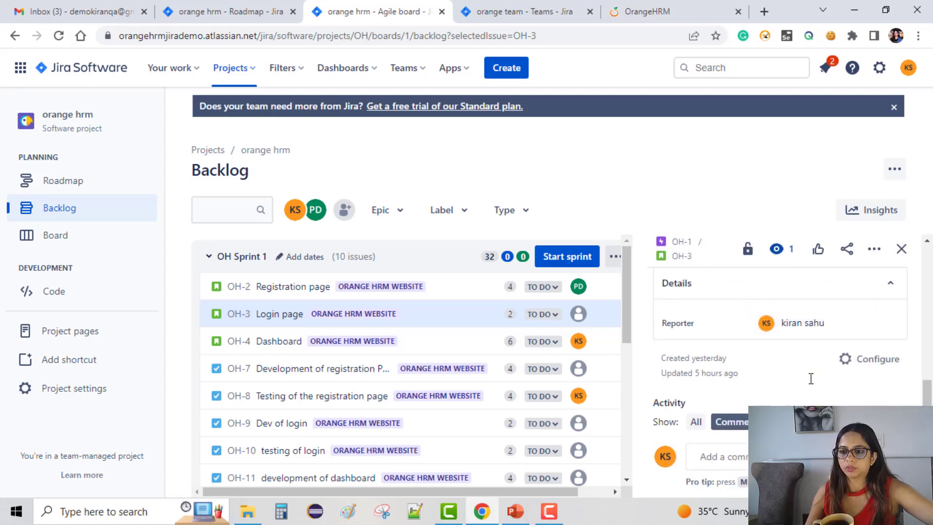
scroll(809, 378, up, 2)
scroll(810, 378, up, 2)
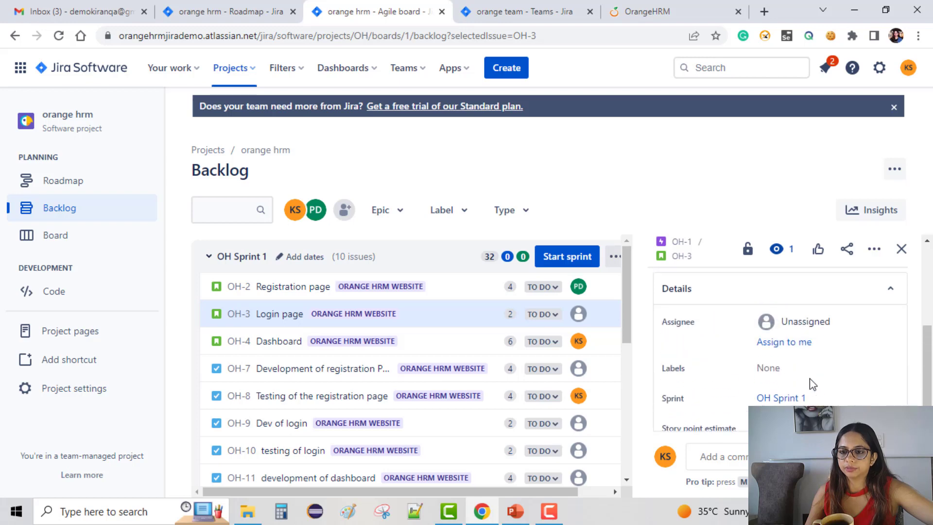
click(801, 322)
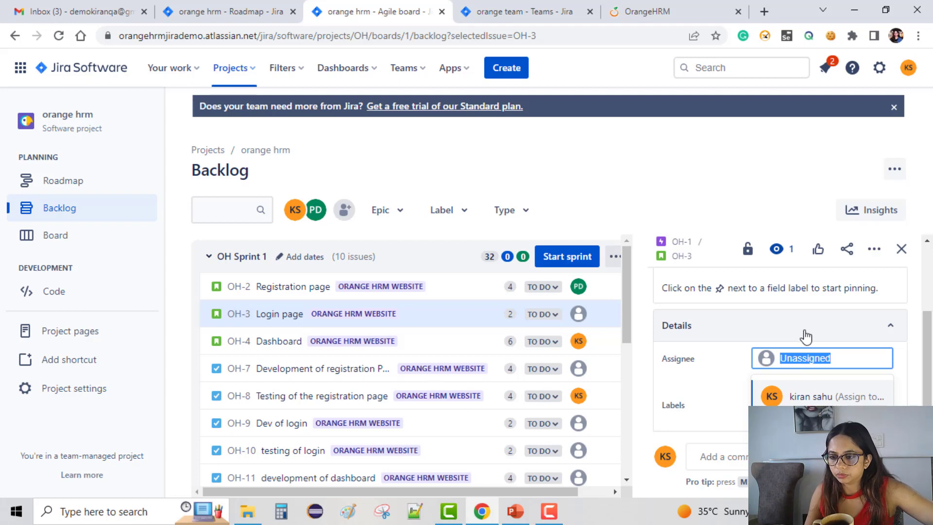
text(ki)
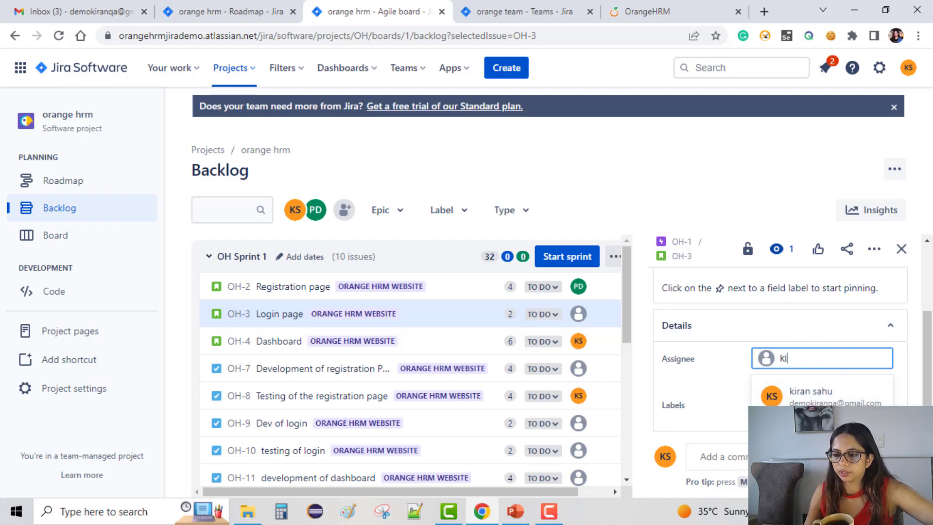
click(816, 394)
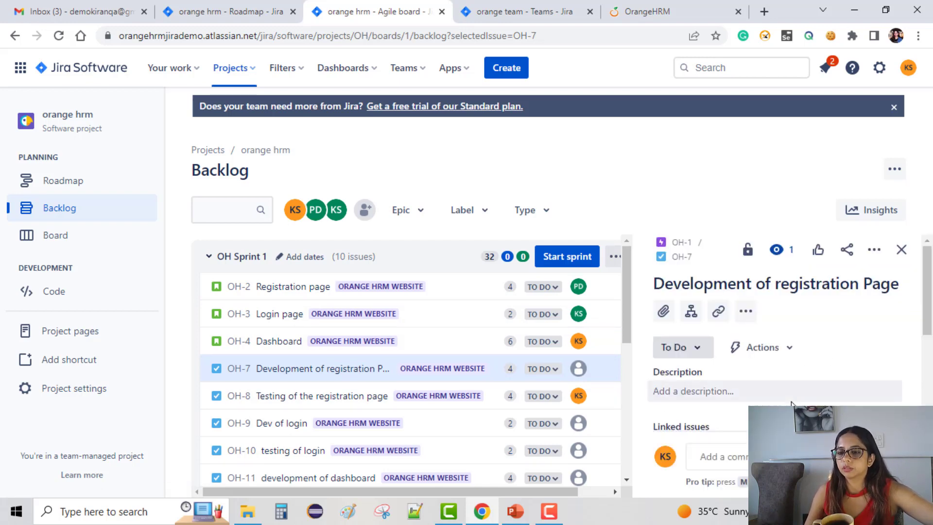
Step: Open the assignee of task OH-7, Development of registration Page, for editing
scroll(790, 404, down, 3)
scroll(789, 405, down, 5)
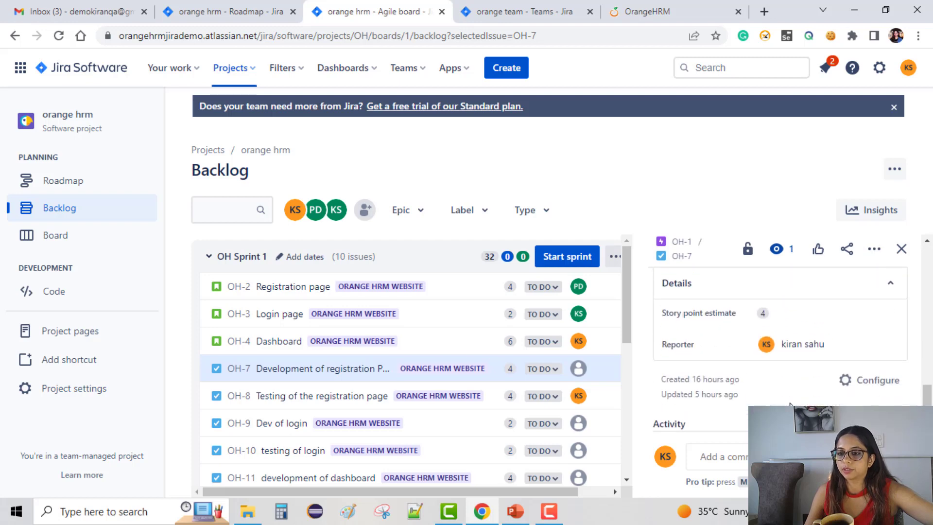
scroll(801, 379, up, 1)
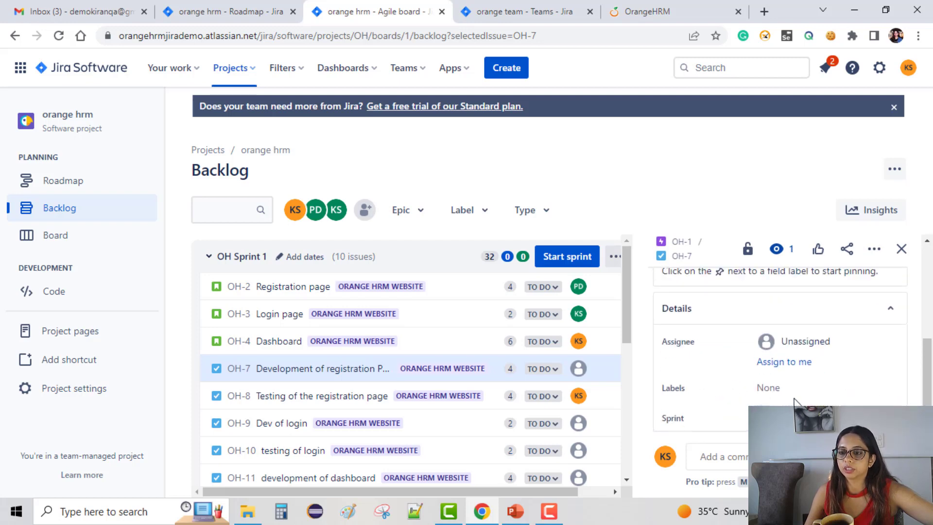
click(821, 342)
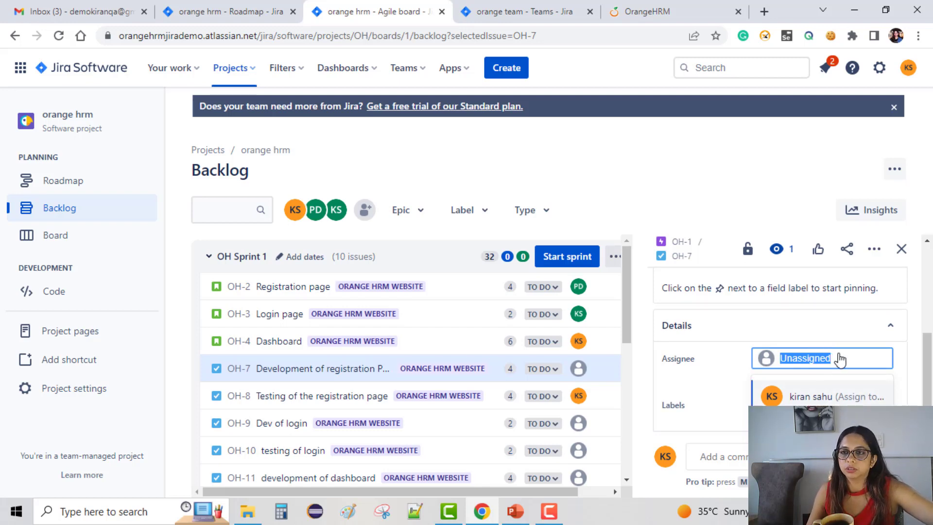
text(qa)
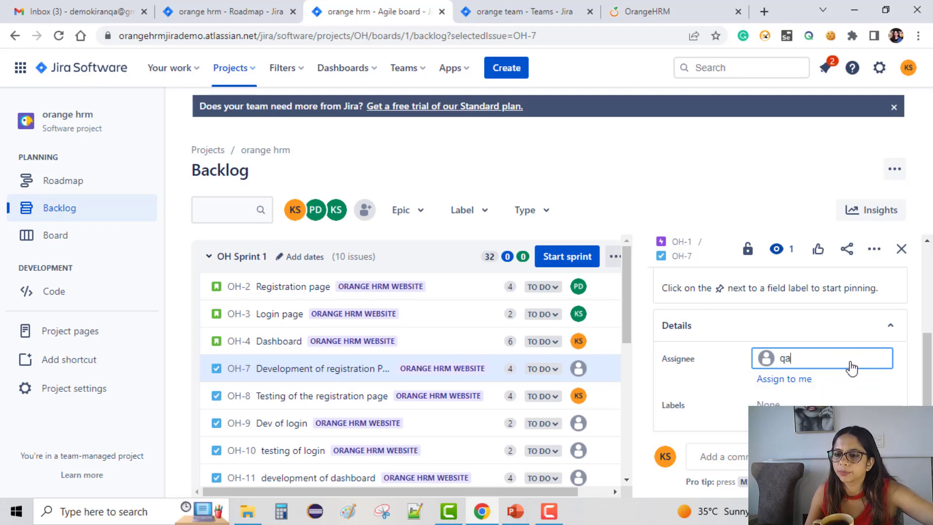
text(a)
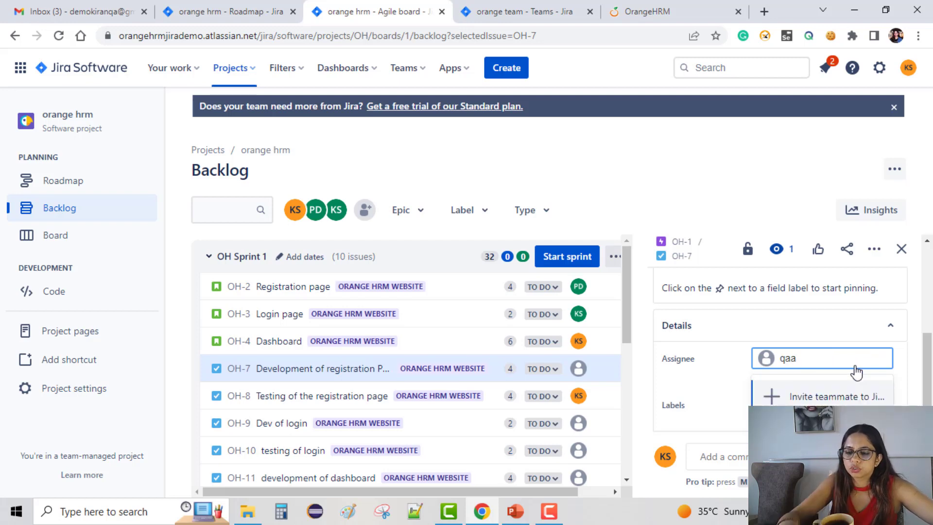
key(BackSpace)
text(bat)
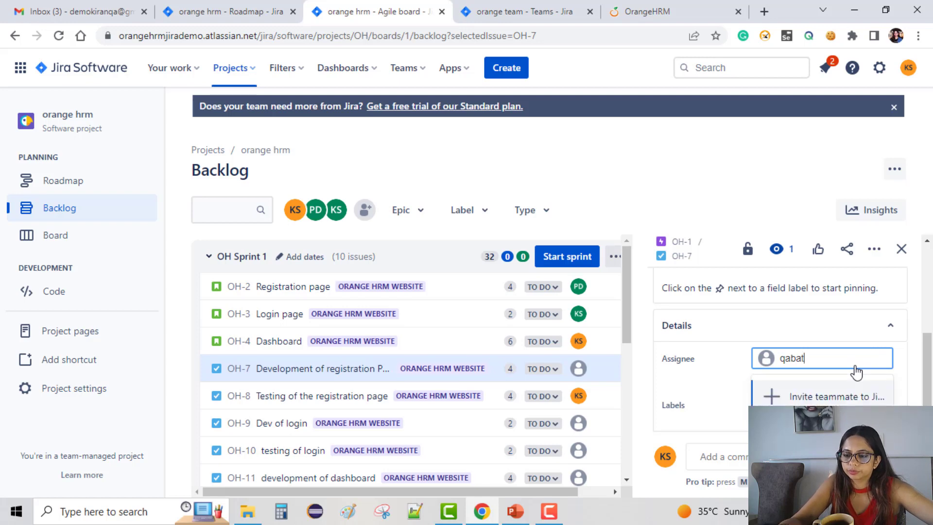
text(c)
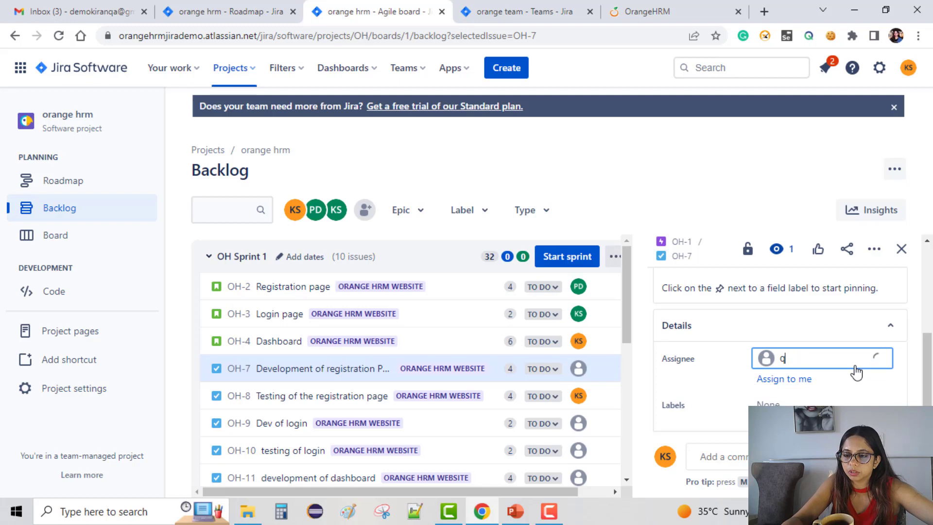
key(BackSpace)
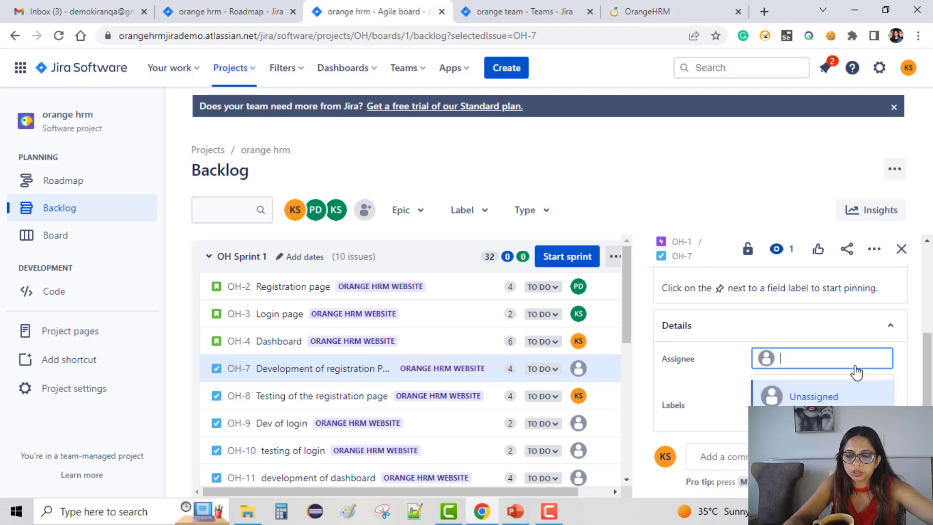
text(kir)
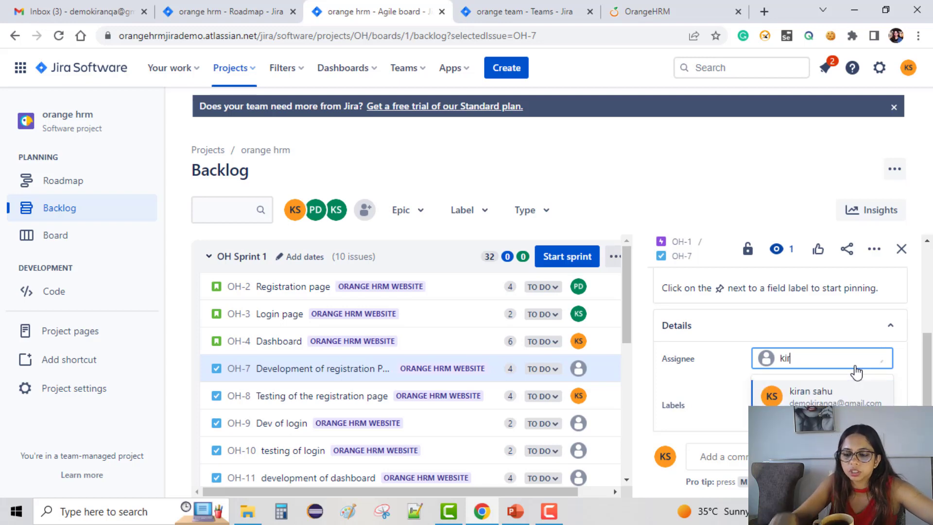
key(BackSpace)
key(BackSpace)
key(BackSpace)
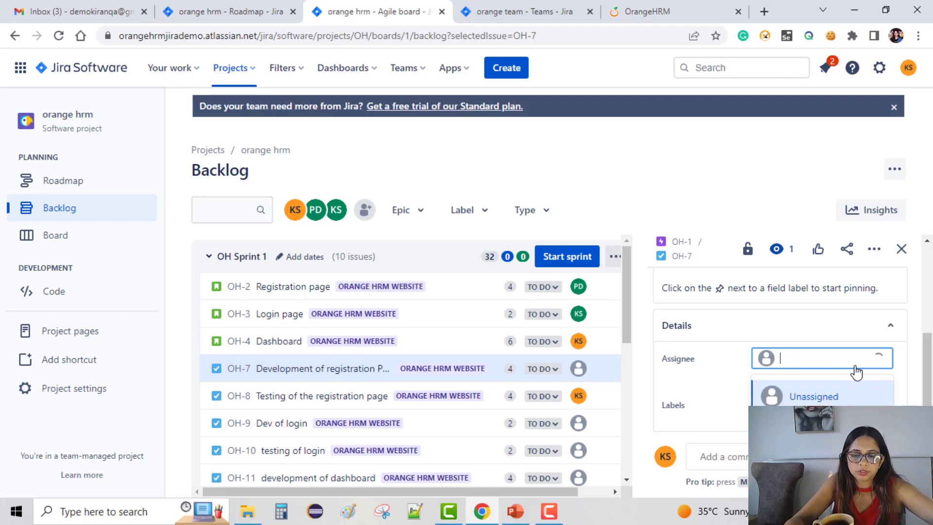
Step: Search for the teammate with initial Z and set them as the assignee of task OH-7
text(zish)
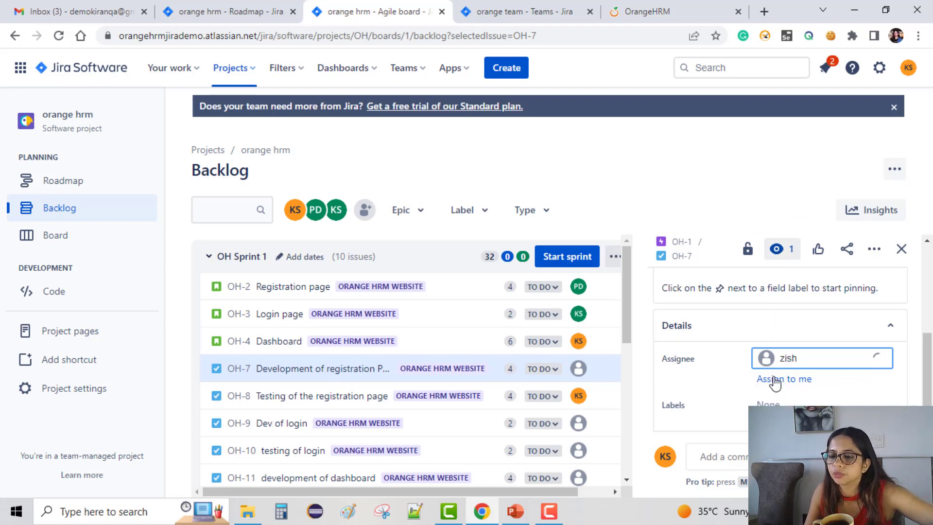
click(840, 402)
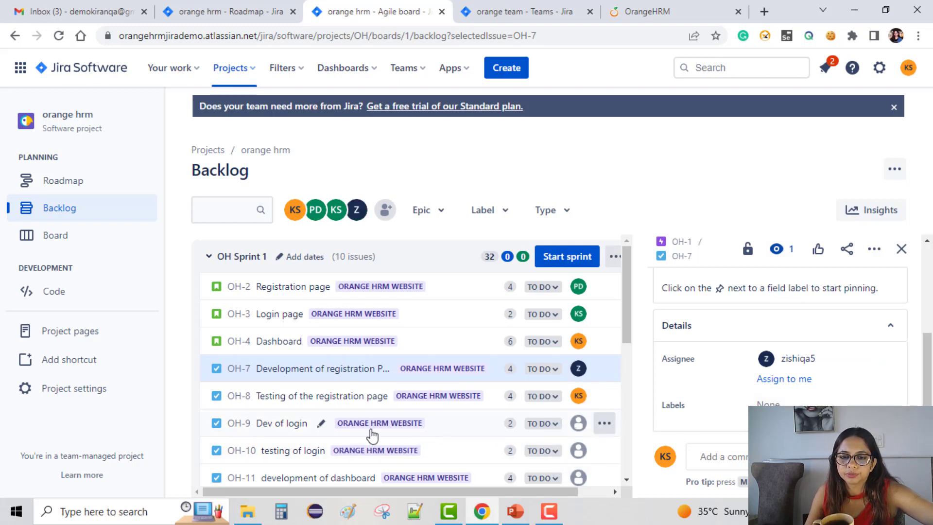
Step: Assign task OH-9, Dev of login, to the teammate with initials PD
click(452, 424)
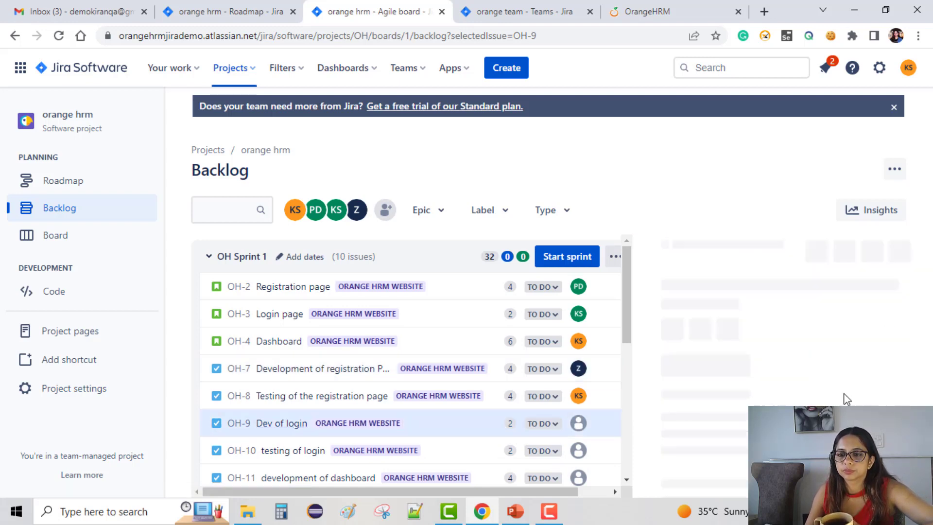
scroll(821, 377, down, 1)
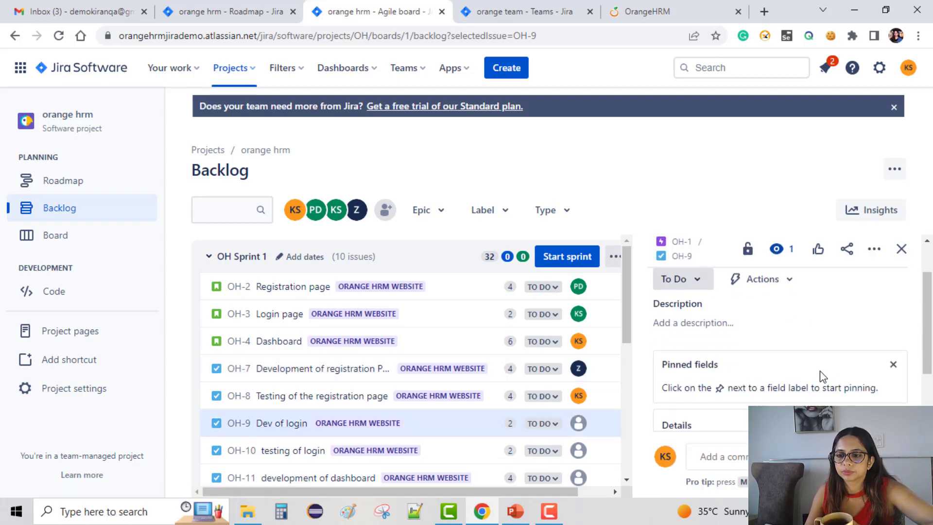
scroll(821, 379, down, 2)
click(821, 323)
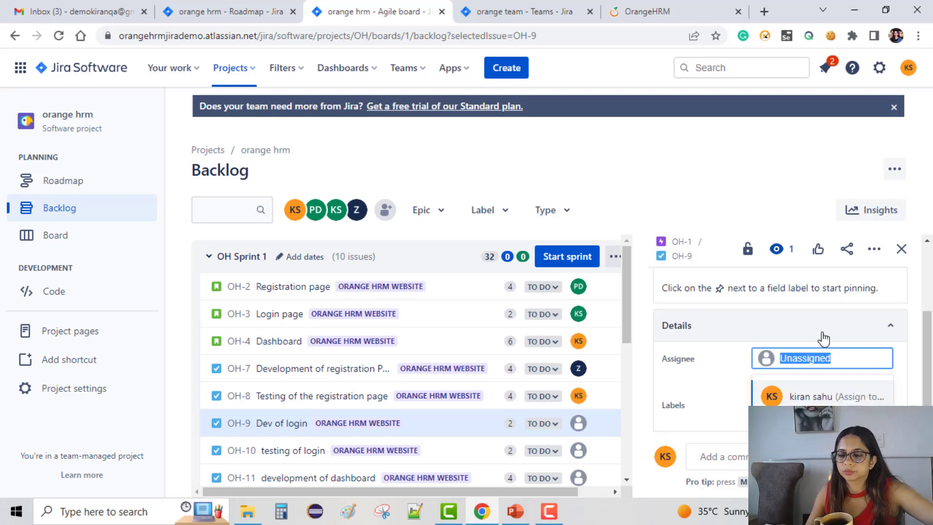
text(pree)
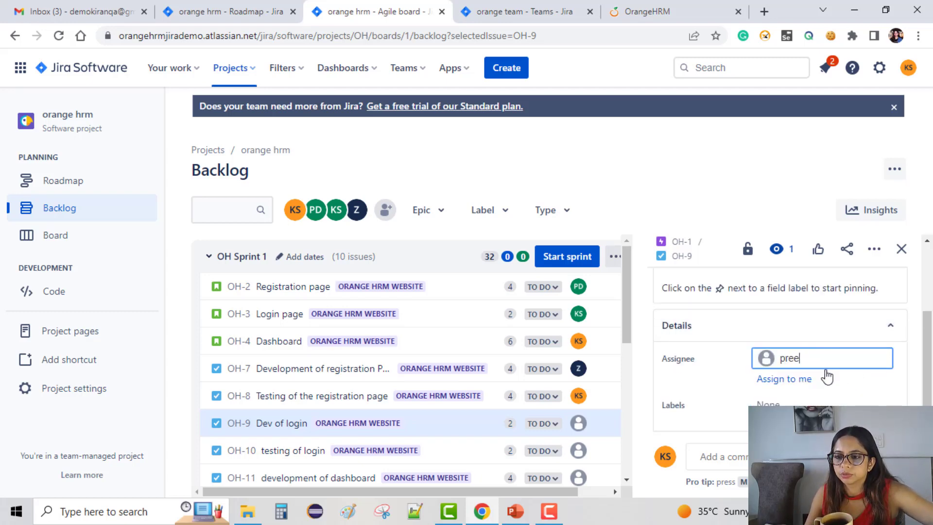
click(823, 396)
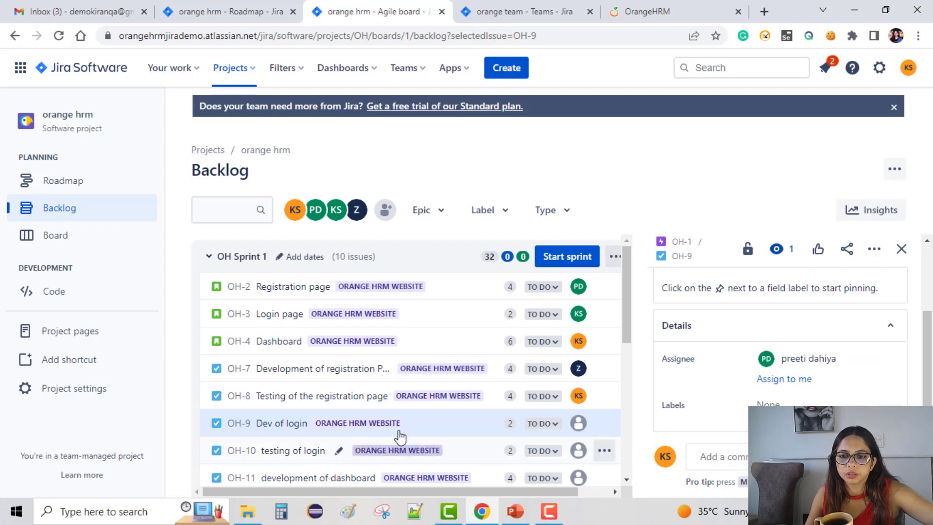
scroll(435, 470, down, 1)
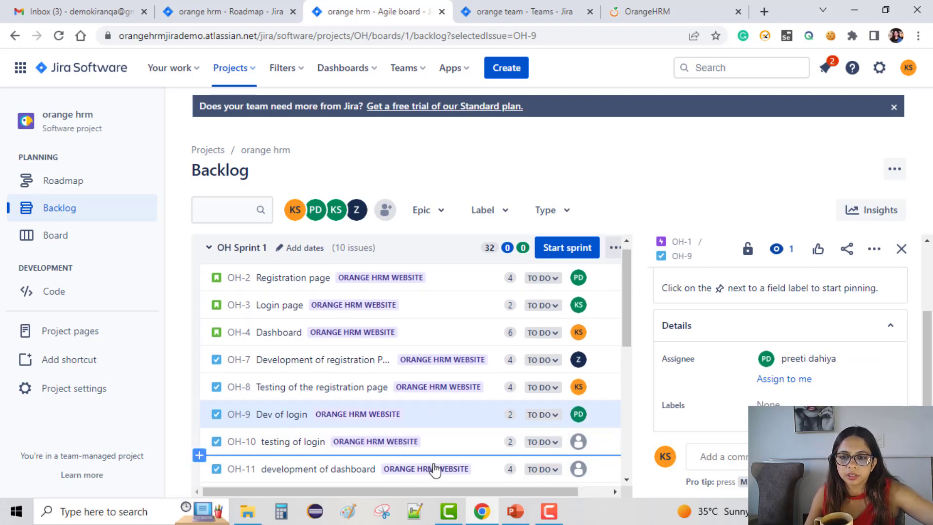
Step: Open task OH-9, Dev of login, on its own full issue page
scroll(428, 419, down, 1)
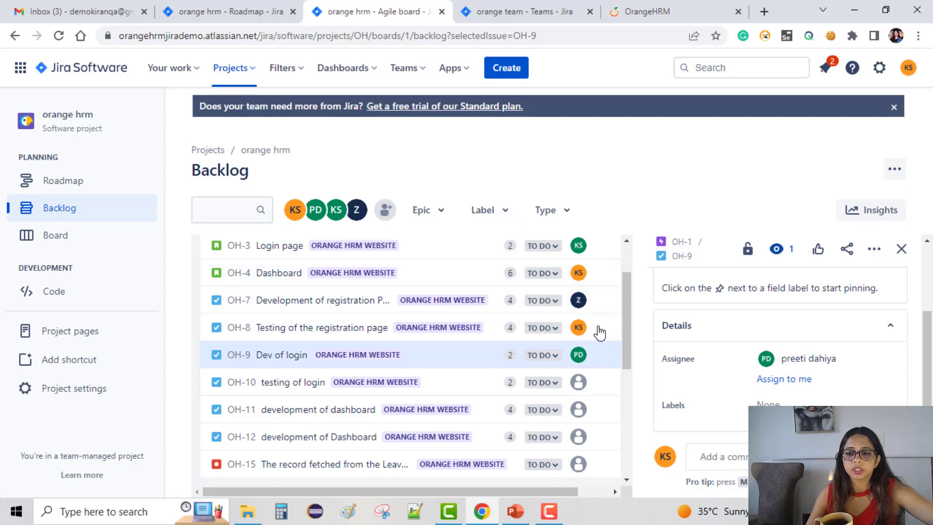
scroll(757, 364, up, 3)
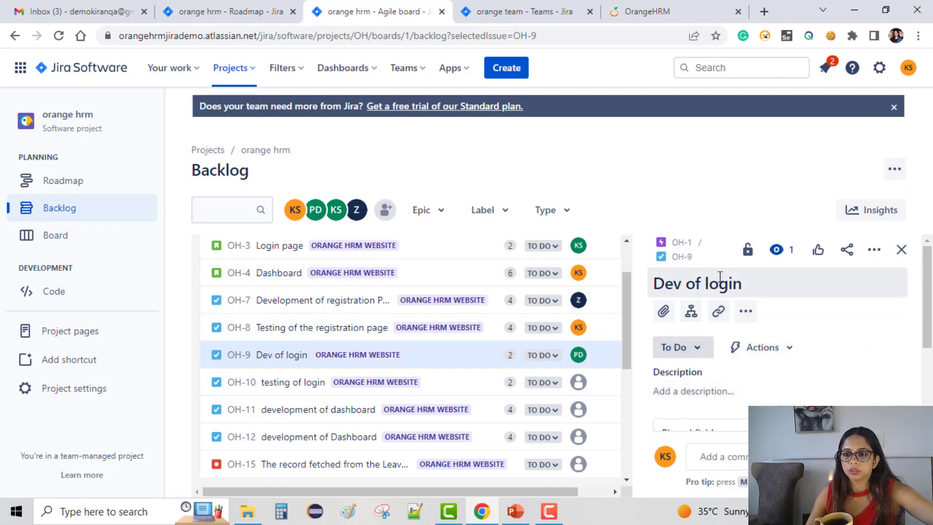
click(682, 258)
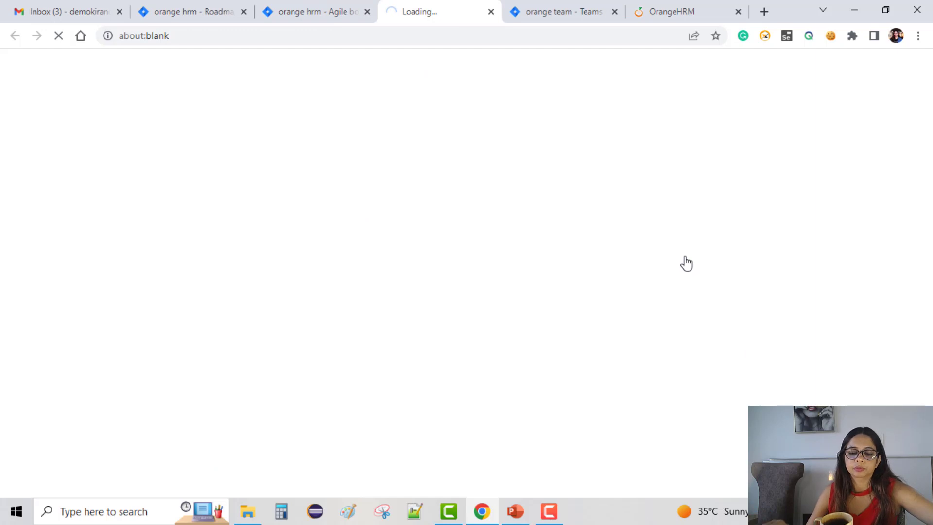
click(555, 511)
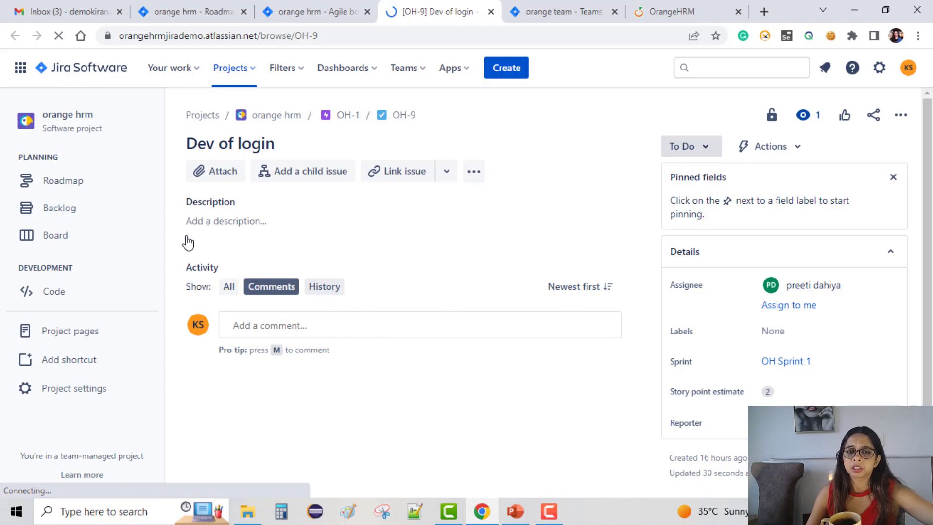
Step: Add a description to OH-9 mentioning the teammate with initials PD, followed by "- development task", and save it
click(217, 221)
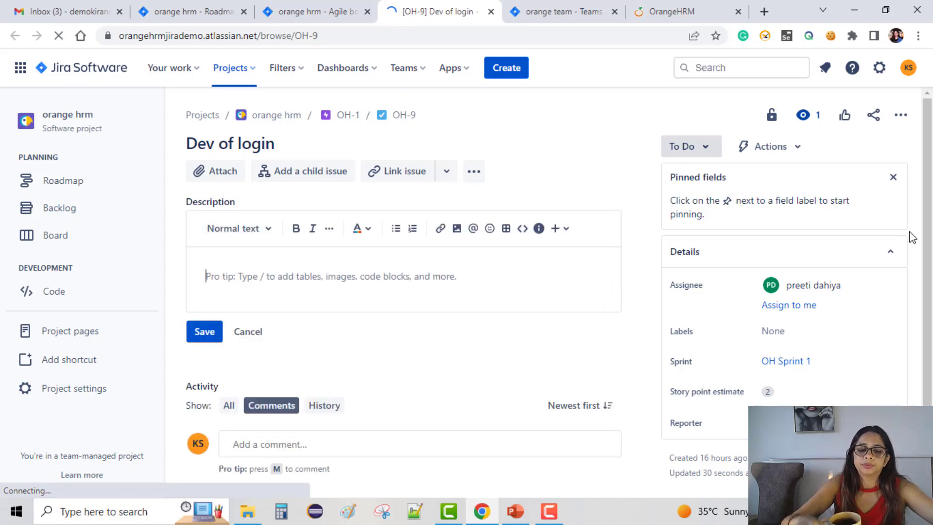
text(@pree)
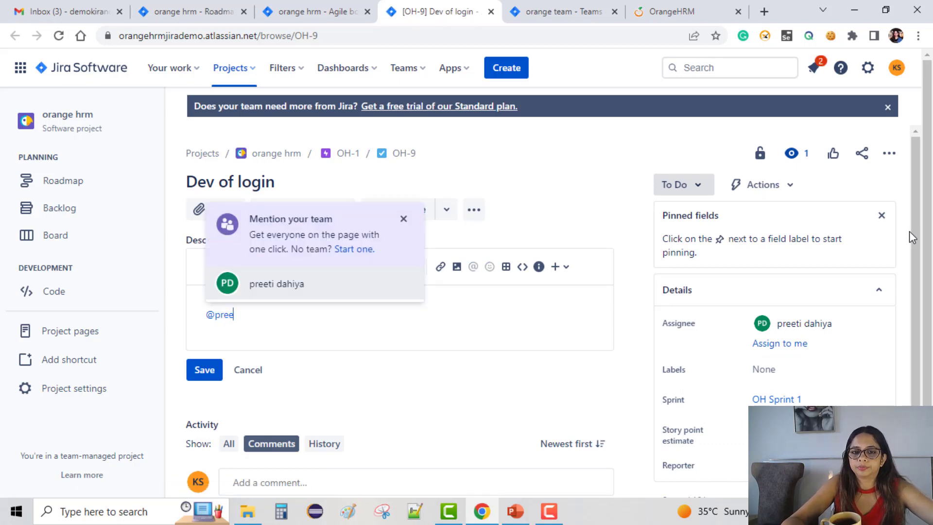
click(314, 291)
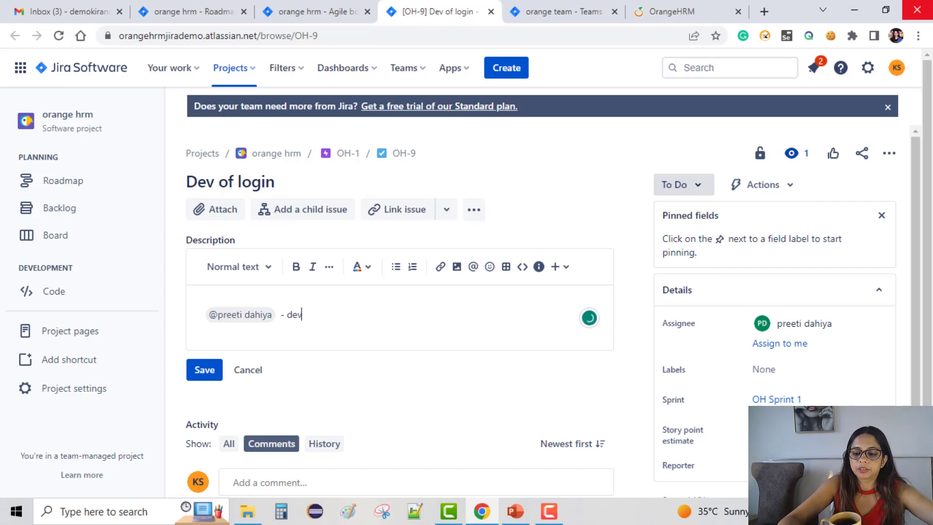
text(elopment task)
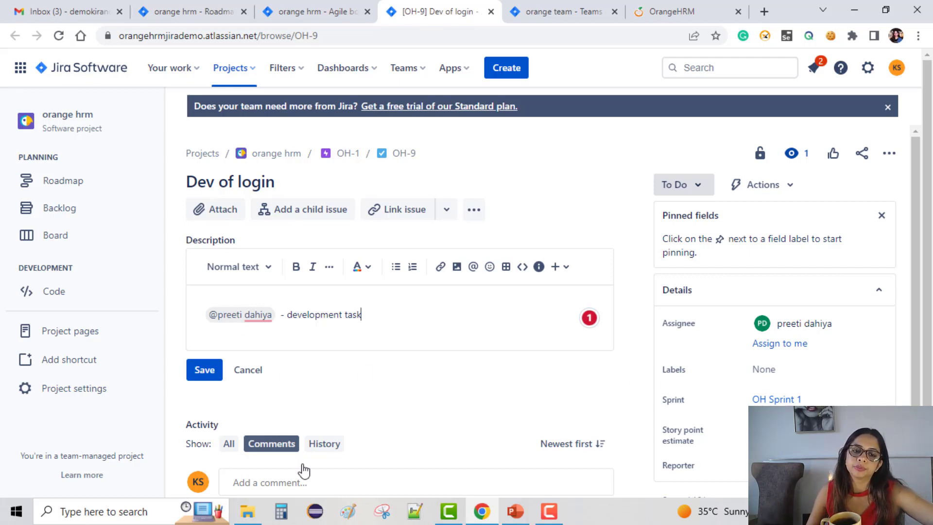
click(363, 424)
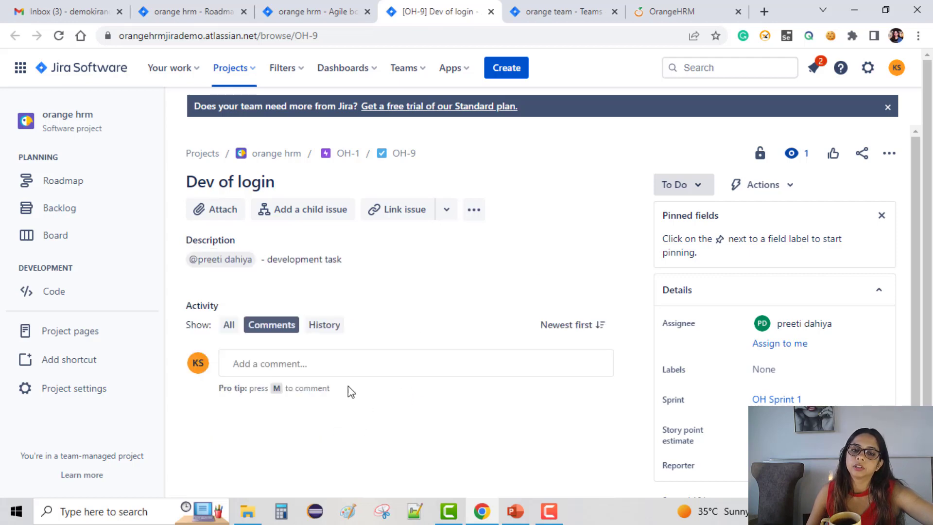
Step: Post a comment on OH-9 that mentions the teammate with initial Z, followed by "Please test it"
click(403, 363)
text(@)
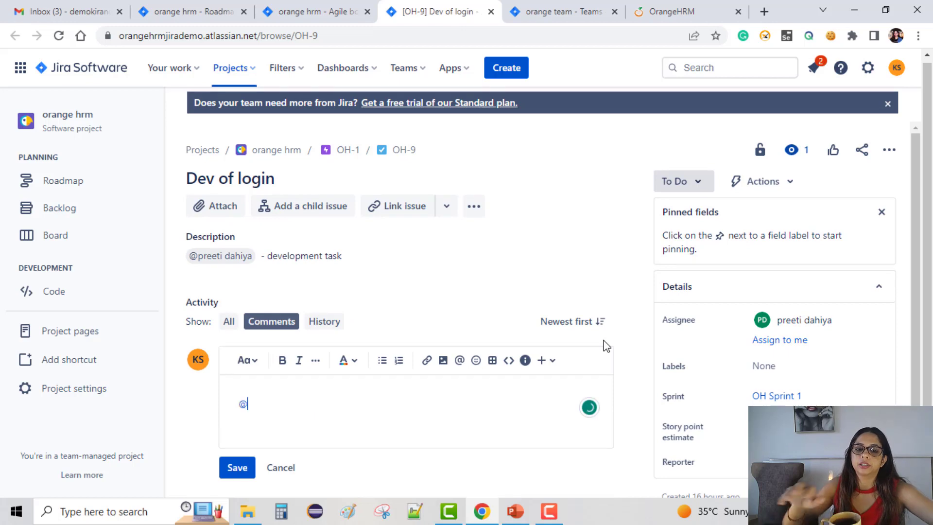
text(zish)
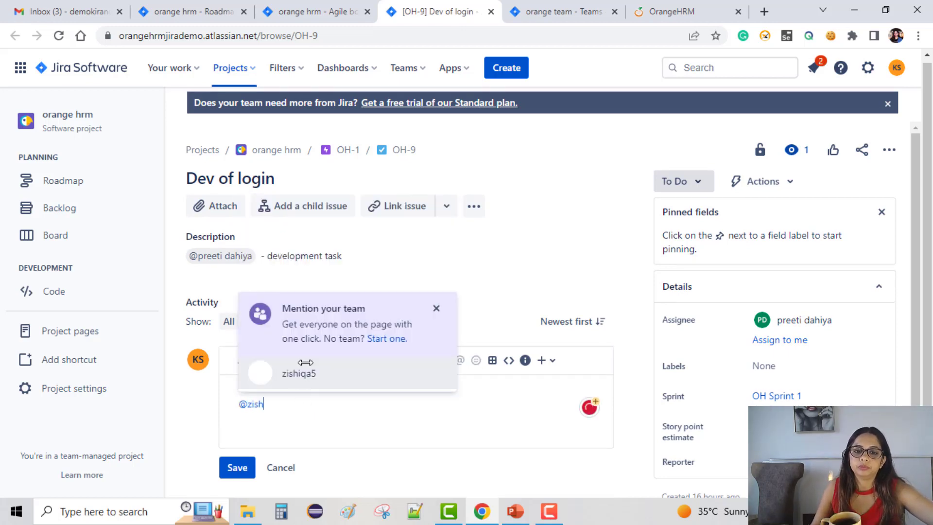
click(378, 381)
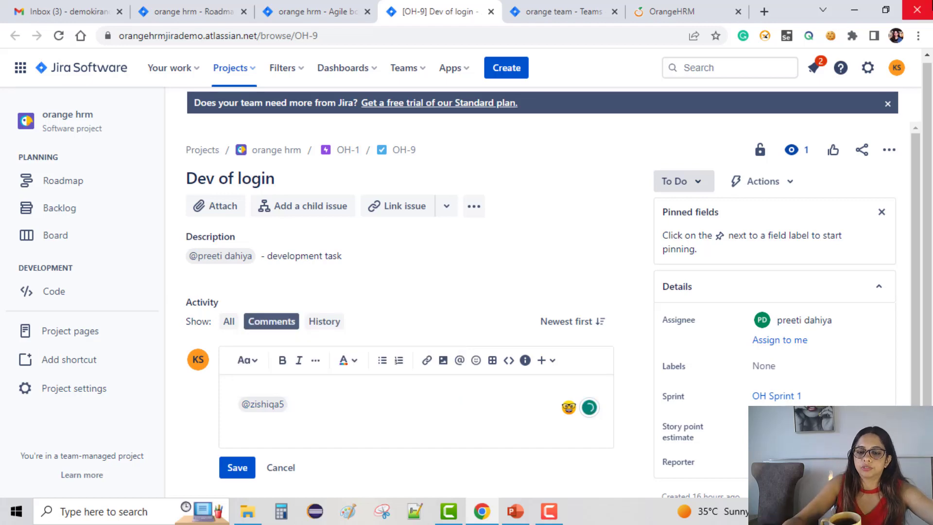
text(Please)
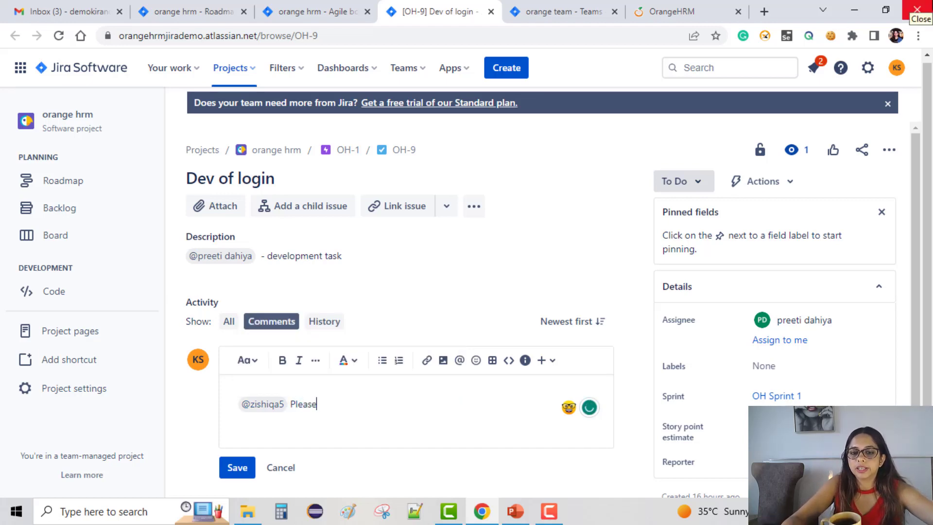
text( tets)
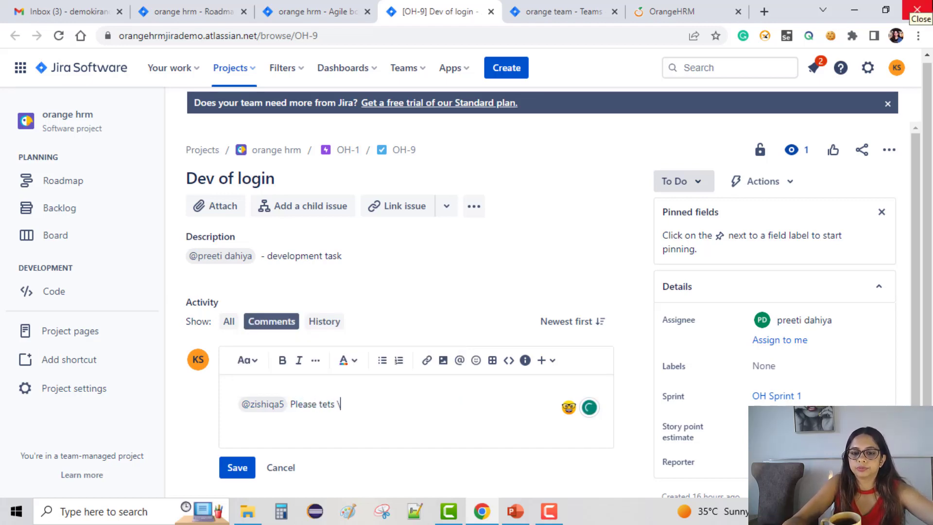
text( \)
key(BackSpace)
key(BackSpace)
key(BackSpace)
key(BackSpace)
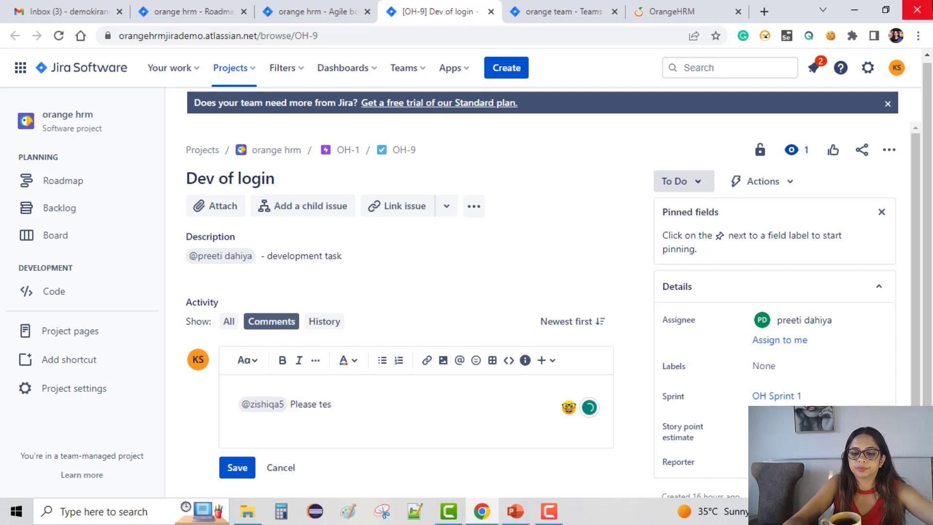
text(st it)
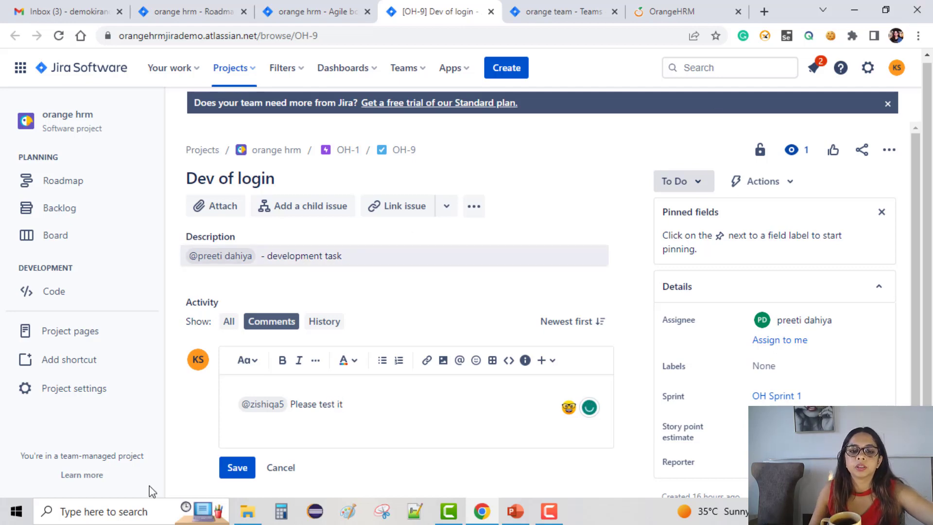
click(238, 467)
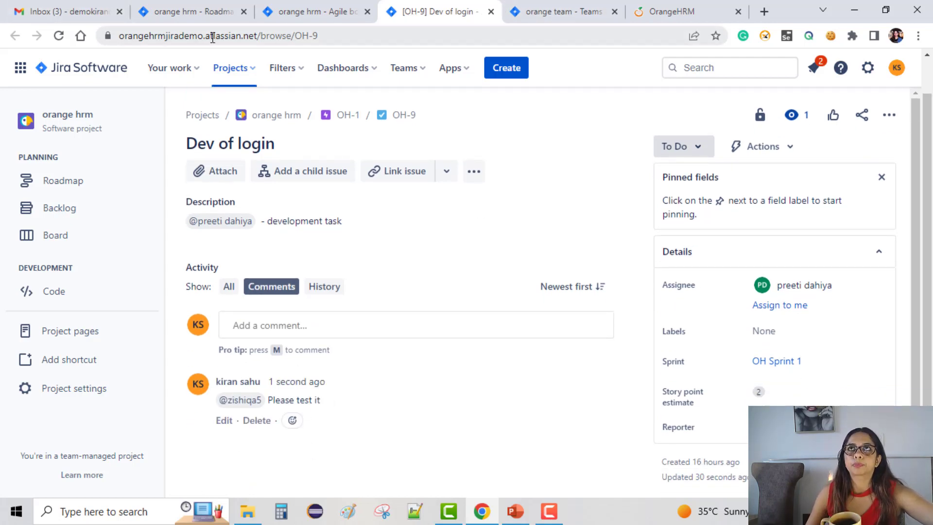
Step: Return to the orange hrm backlog and open the start settings of OH Sprint 1
click(298, 11)
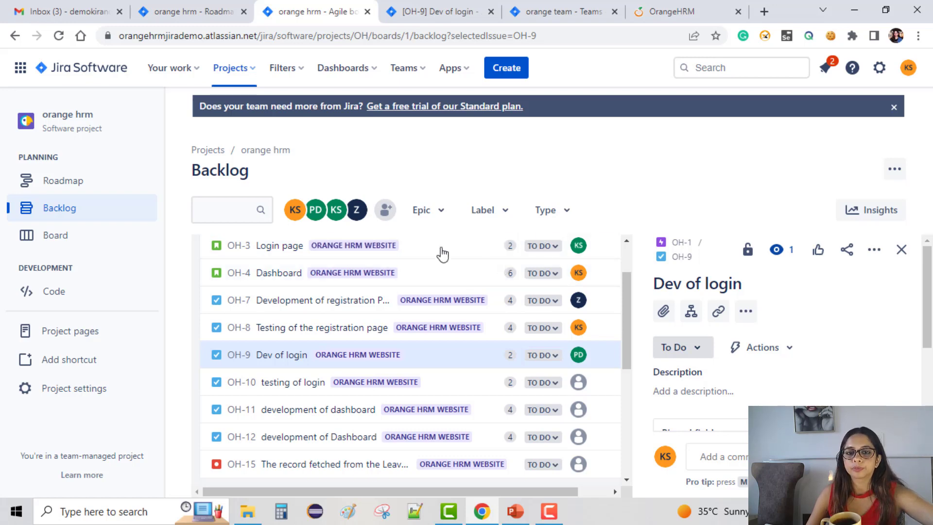
scroll(481, 282, up, 3)
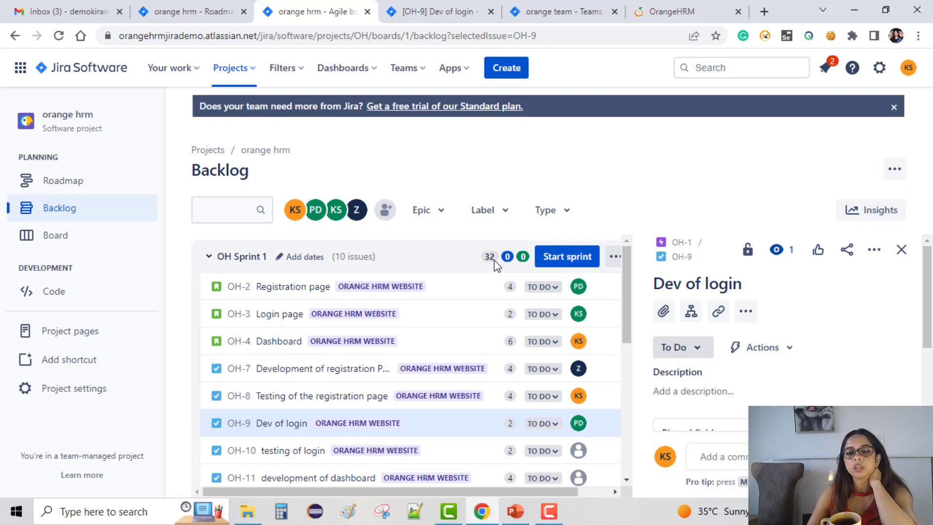
click(578, 263)
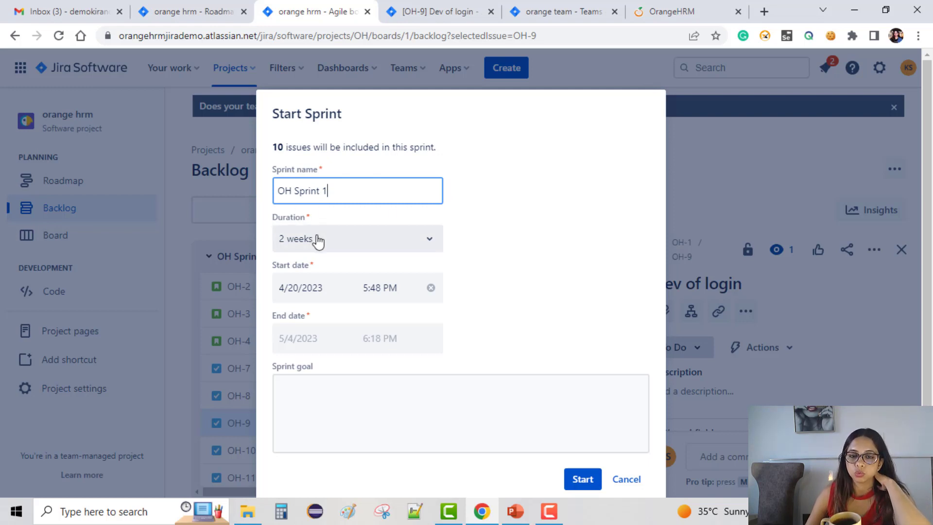
Step: Enter the sprint goal "Develop and test Registration, login , dashboard and Leave pages"
click(342, 400)
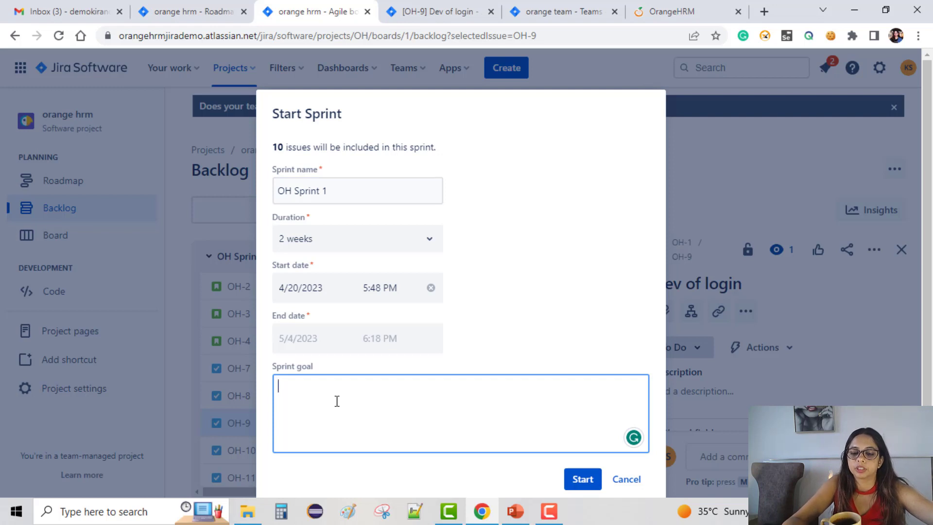
text(Develop )
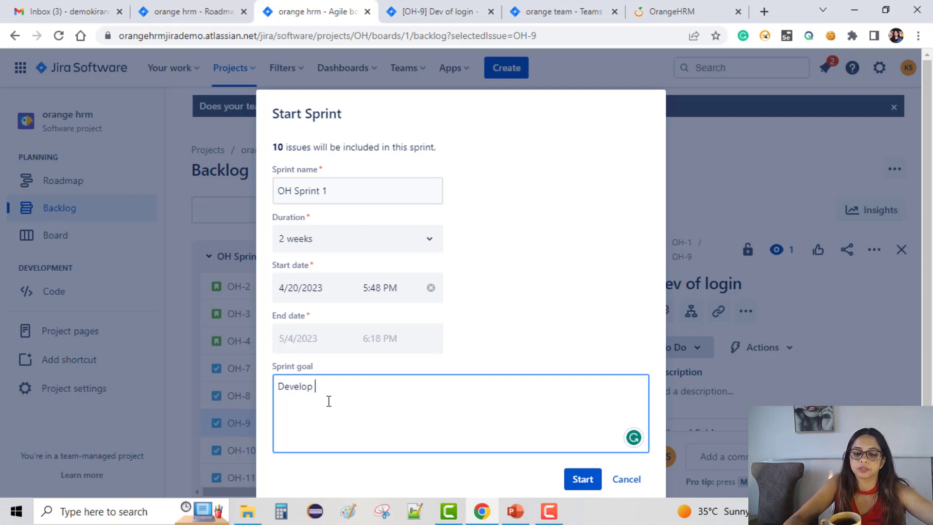
text(and )
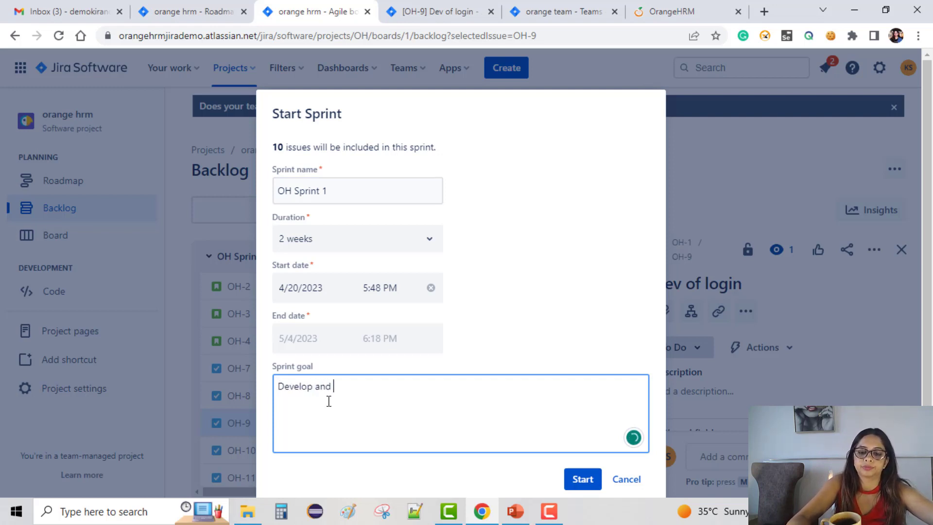
text(test)
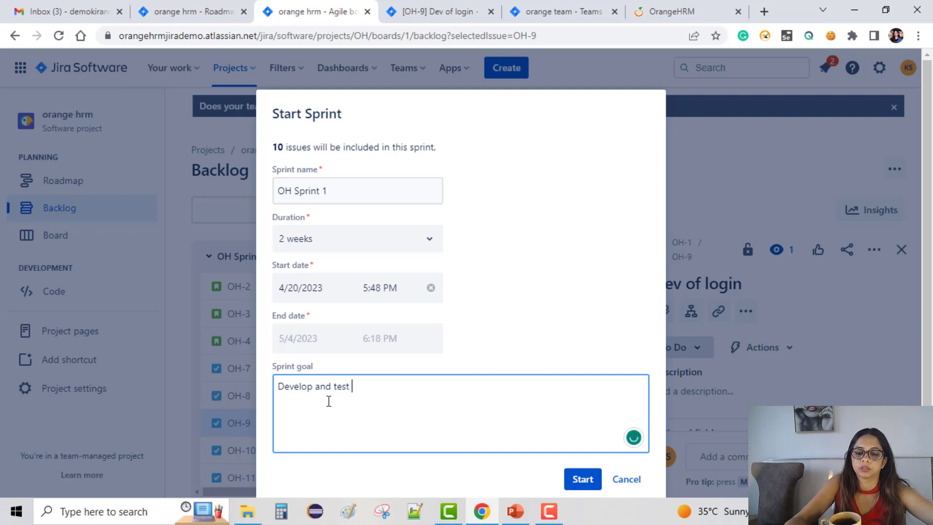
text( Registr)
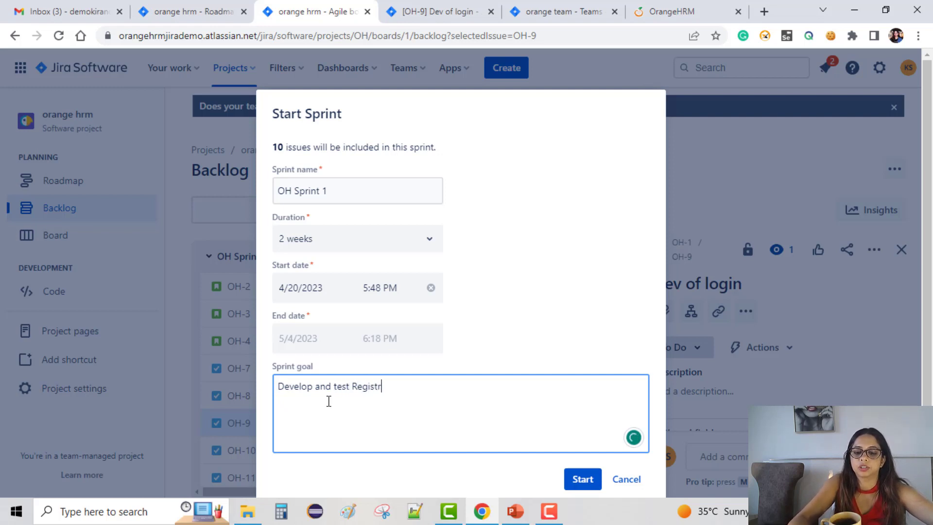
text(ation, lo)
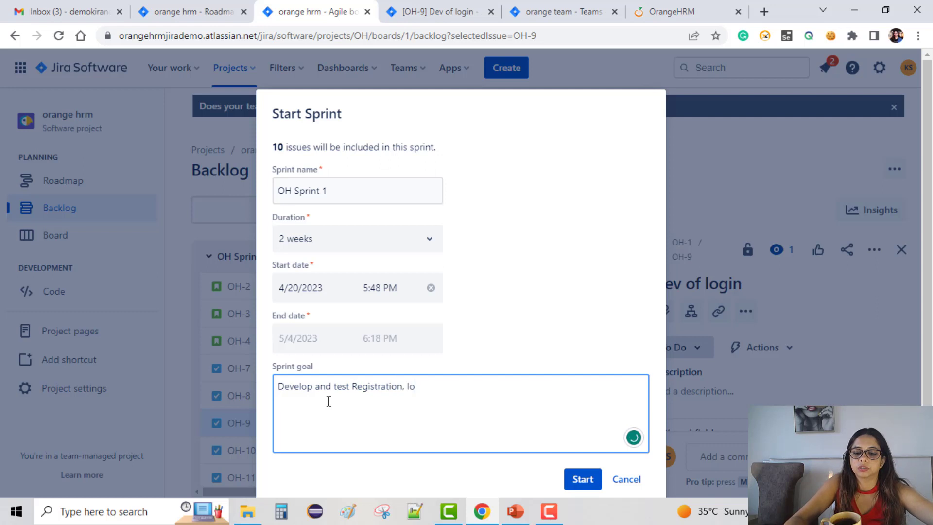
text(gi)
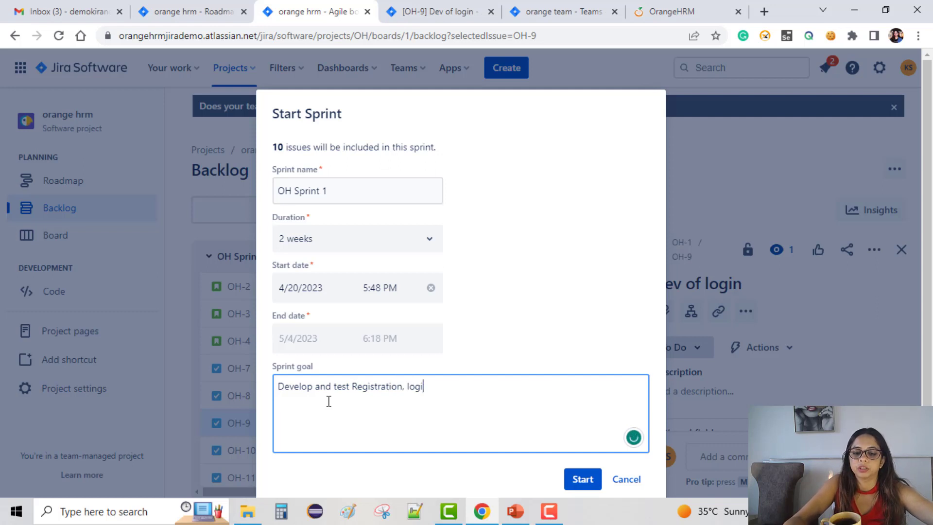
text(n , dashboard )
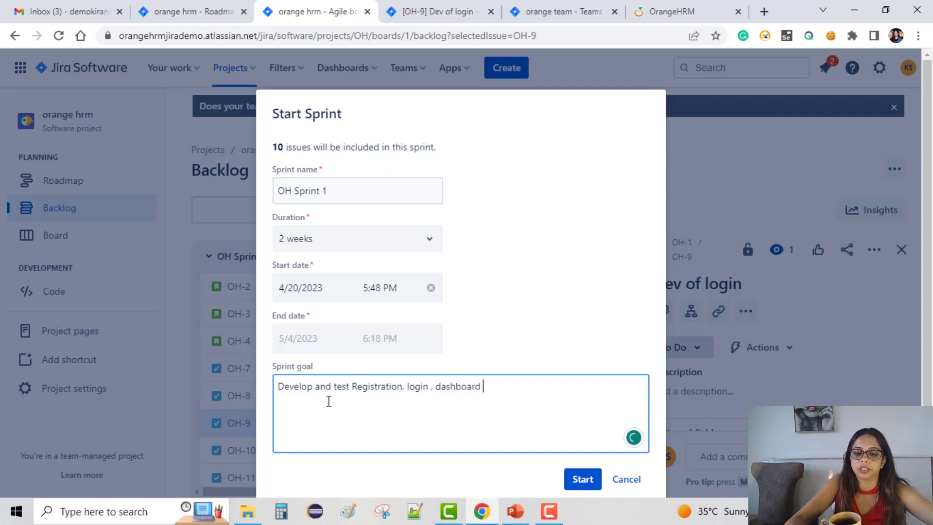
text(and Leave pa)
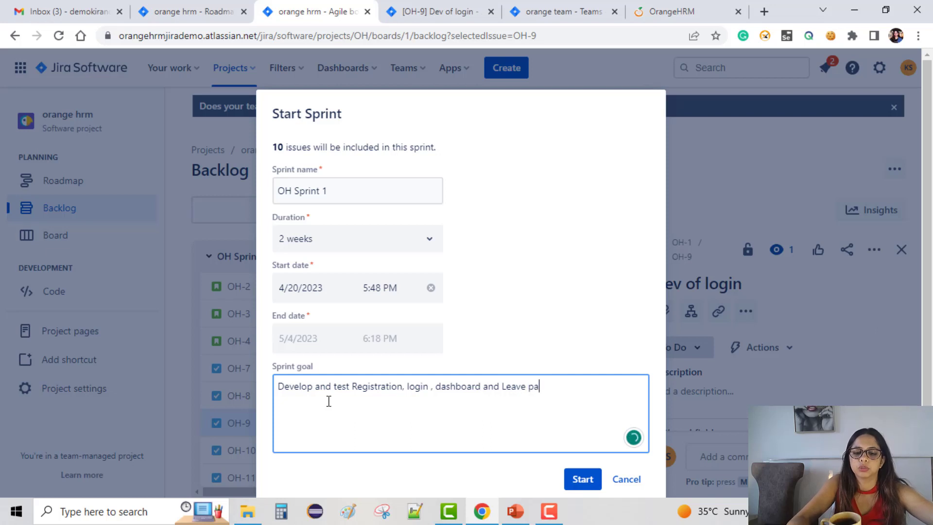
text(ges)
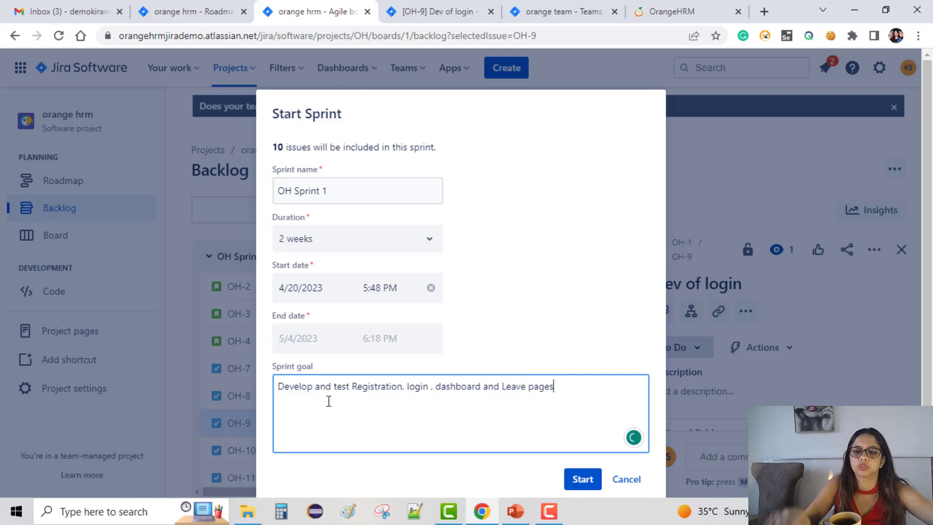
Step: Set the duration of OH Sprint 1 to custom
click(418, 250)
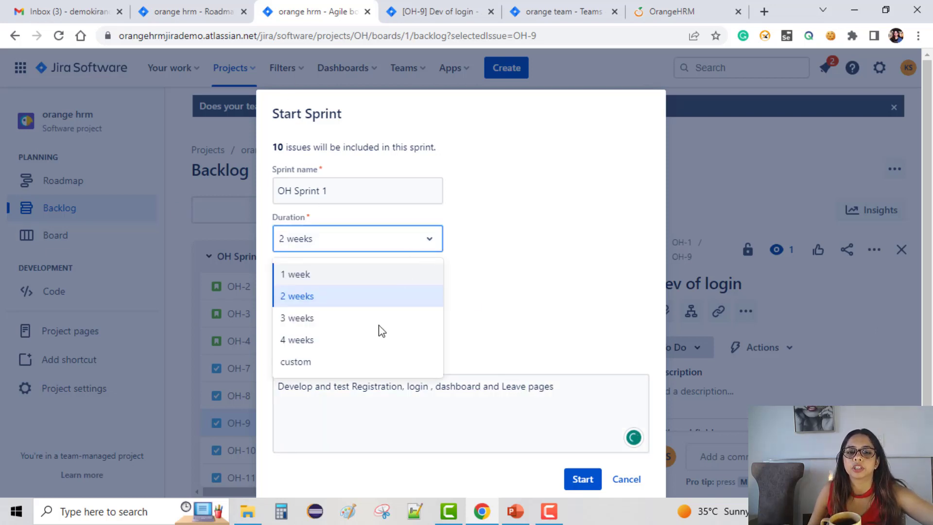
click(368, 362)
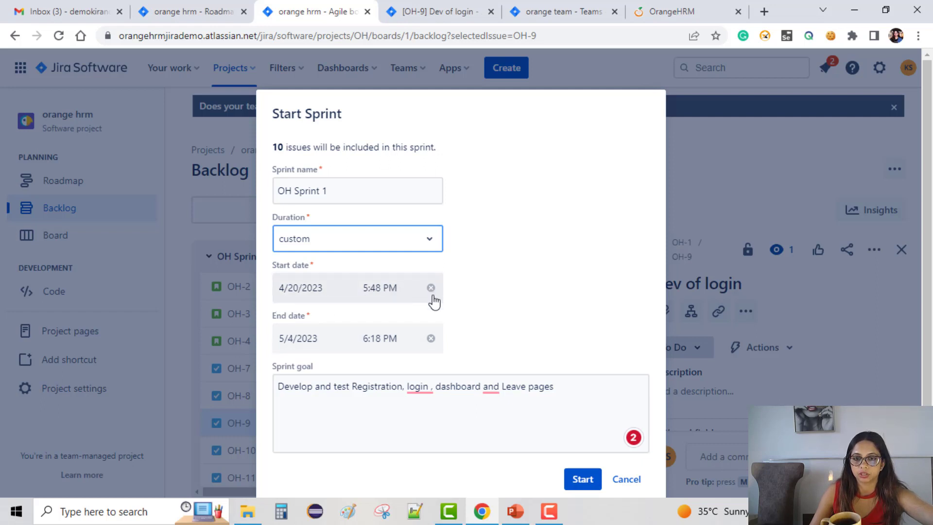
click(383, 293)
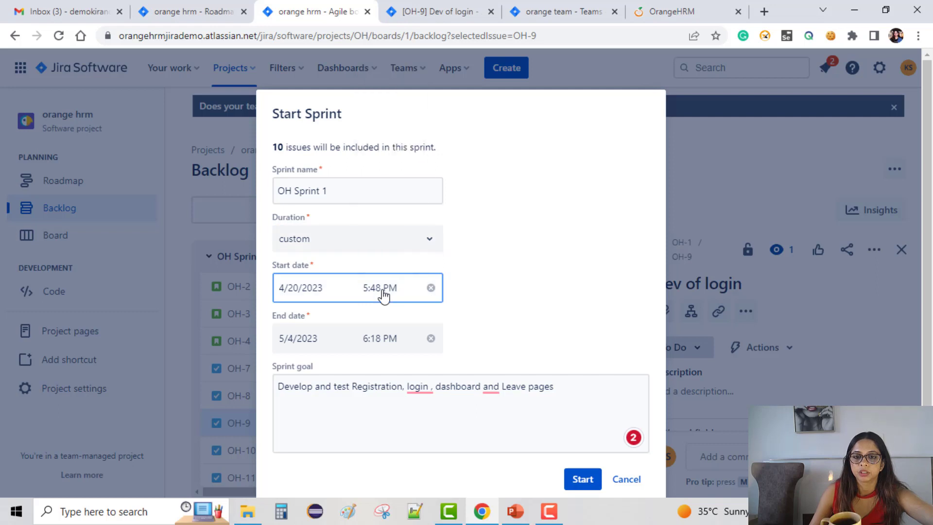
click(384, 294)
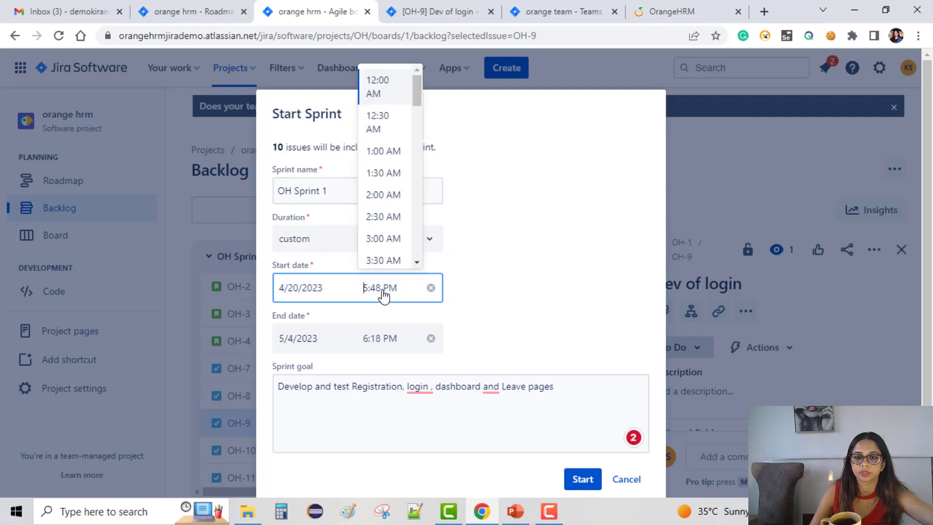
scroll(409, 177, down, 1)
scroll(409, 195, down, 15)
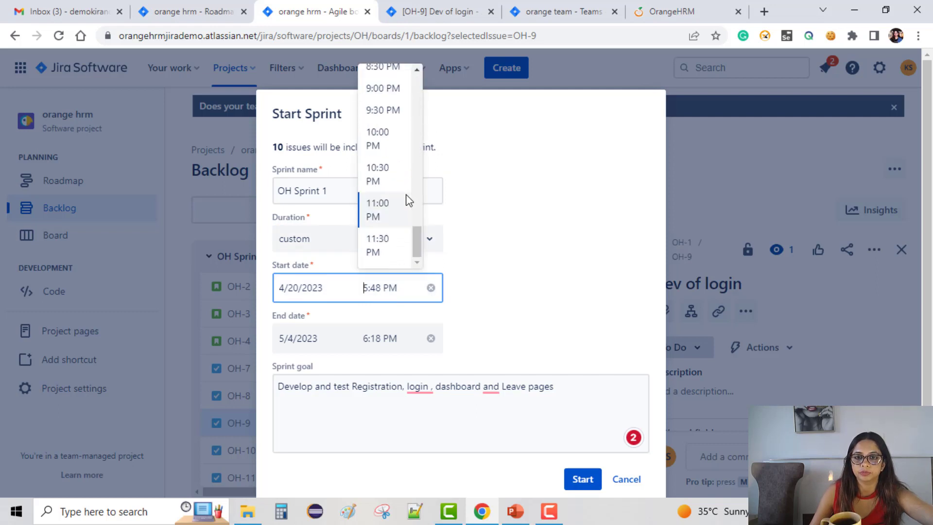
scroll(409, 199, up, 3)
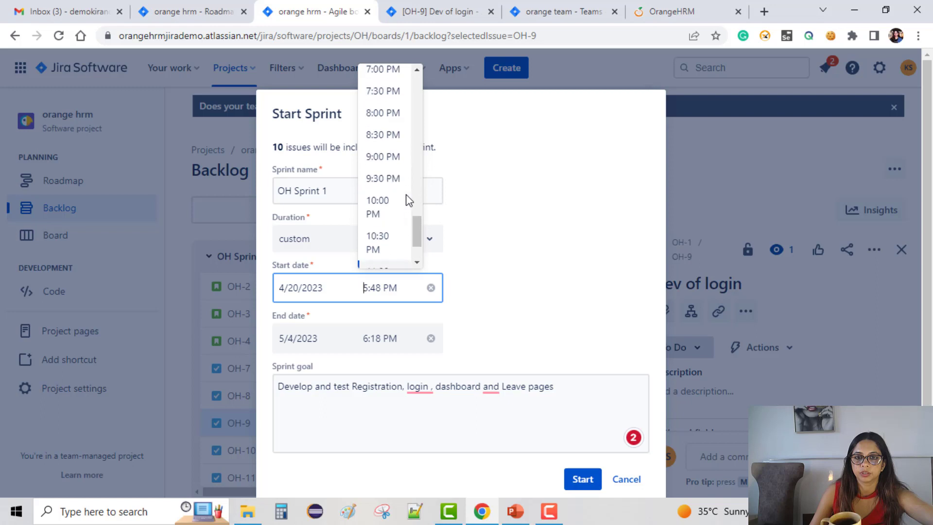
scroll(408, 201, up, 2)
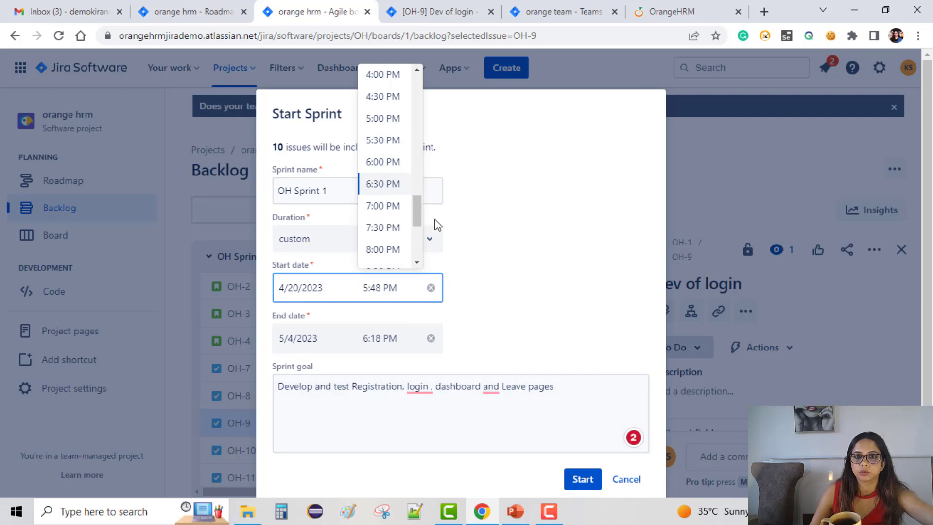
click(509, 249)
click(430, 239)
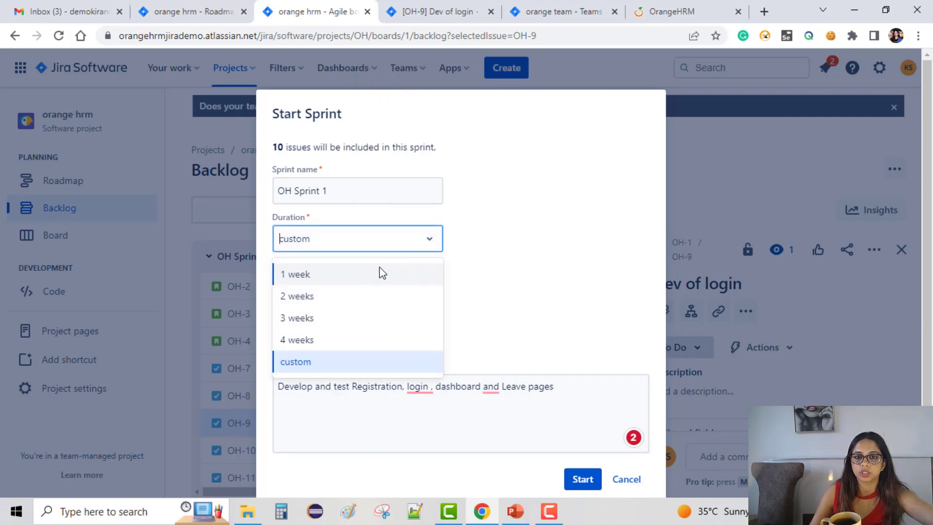
click(365, 296)
click(429, 239)
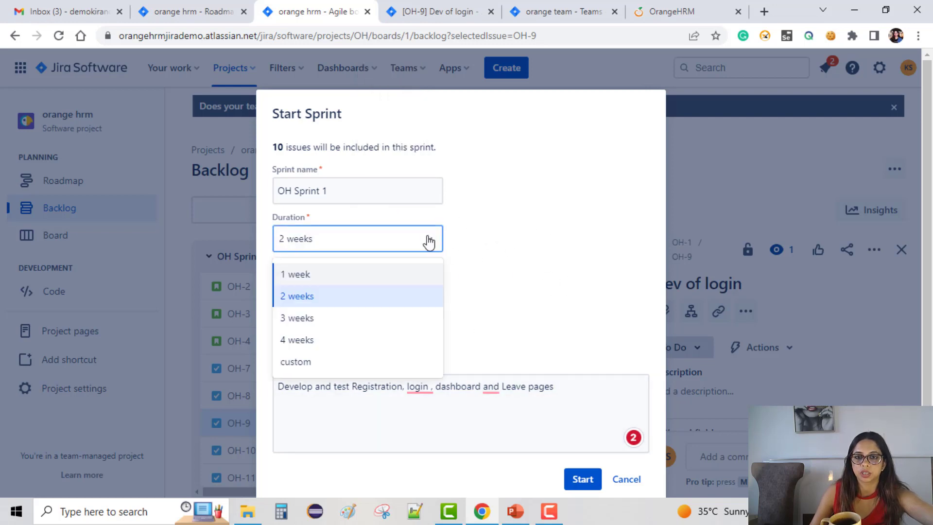
click(397, 361)
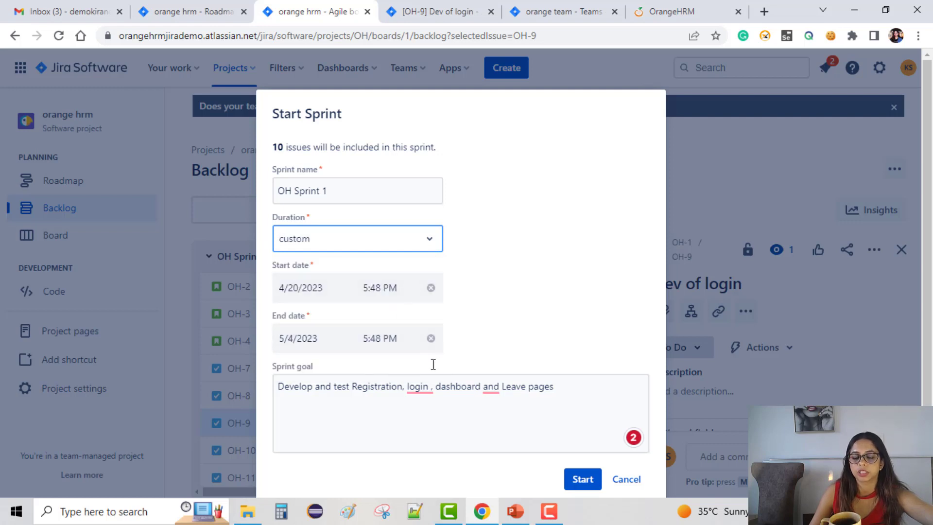
Step: Set the sprint's end date to 4/20/2023
click(303, 342)
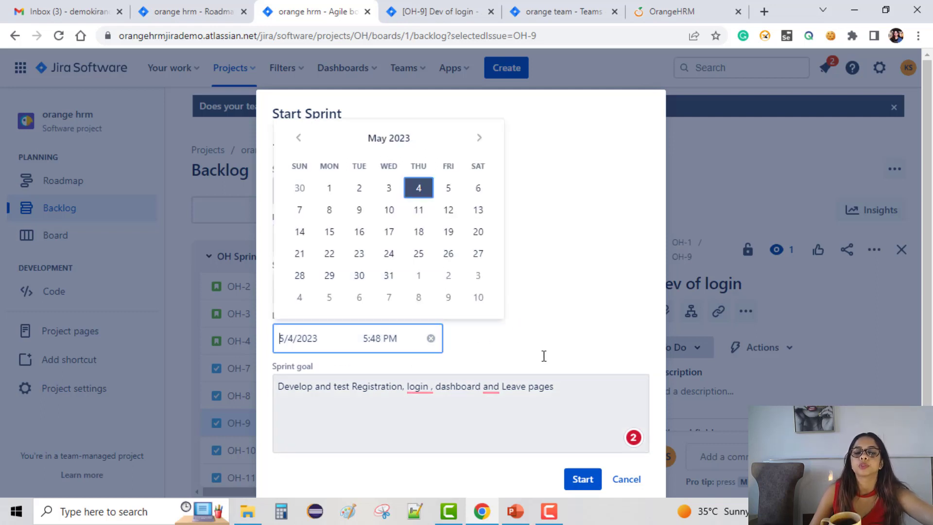
click(300, 138)
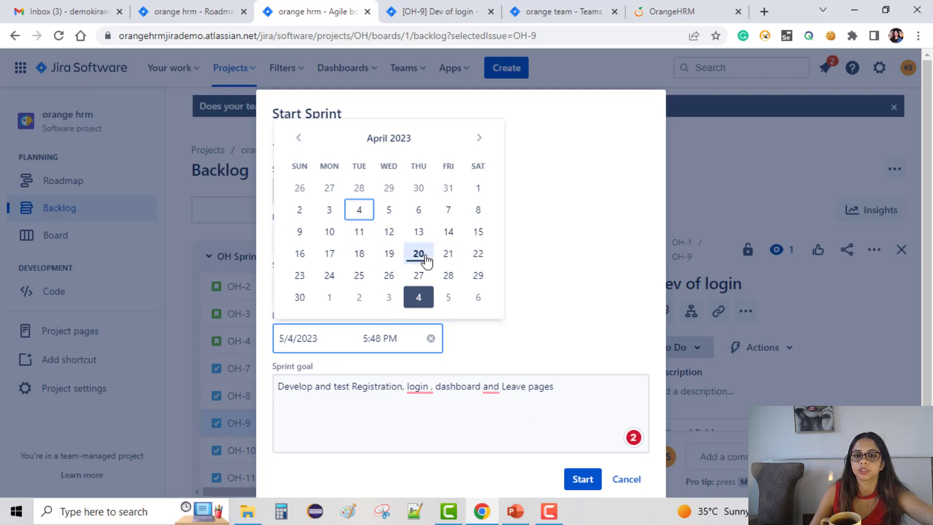
click(425, 260)
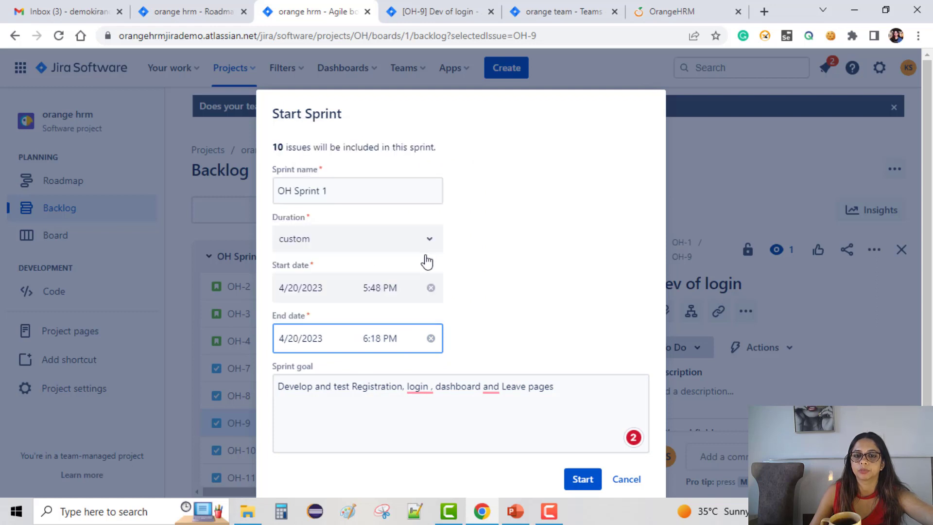
Step: Try to set the sprint's end time to 6:00 AM
click(407, 339)
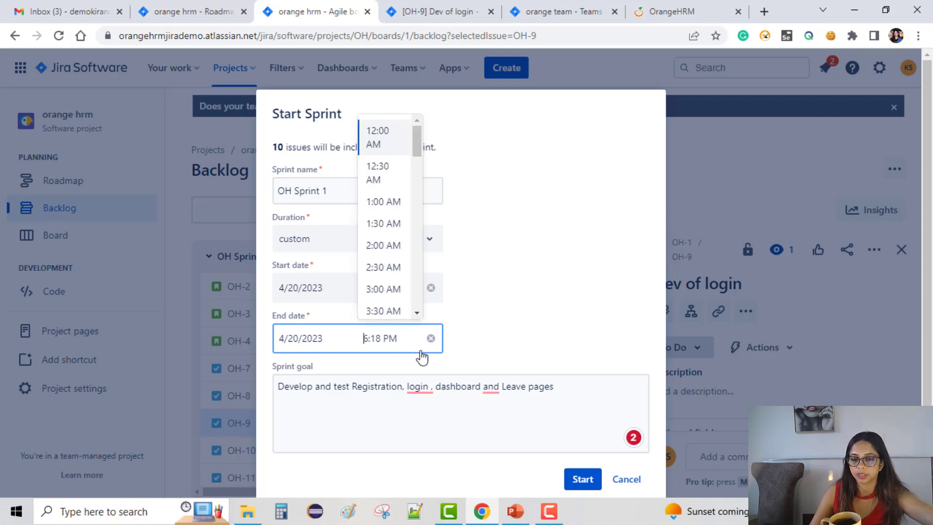
scroll(392, 252, down, 3)
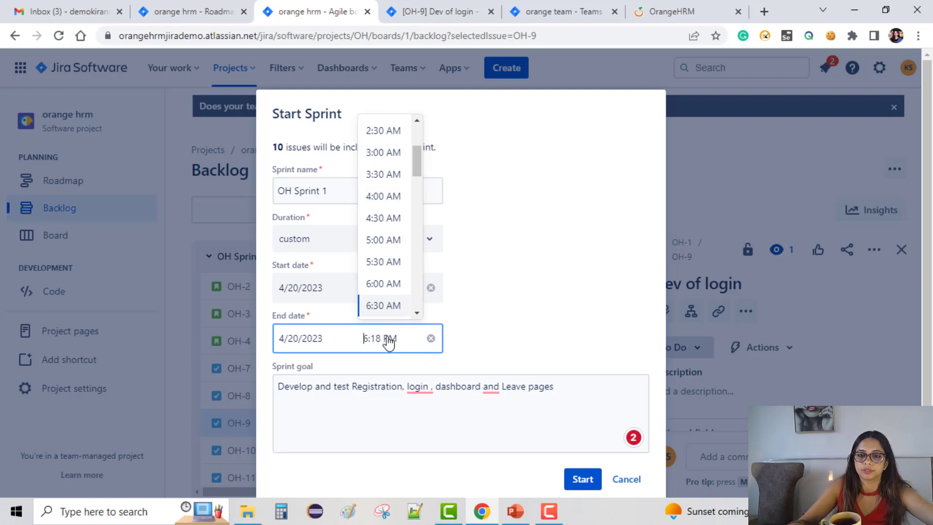
click(392, 268)
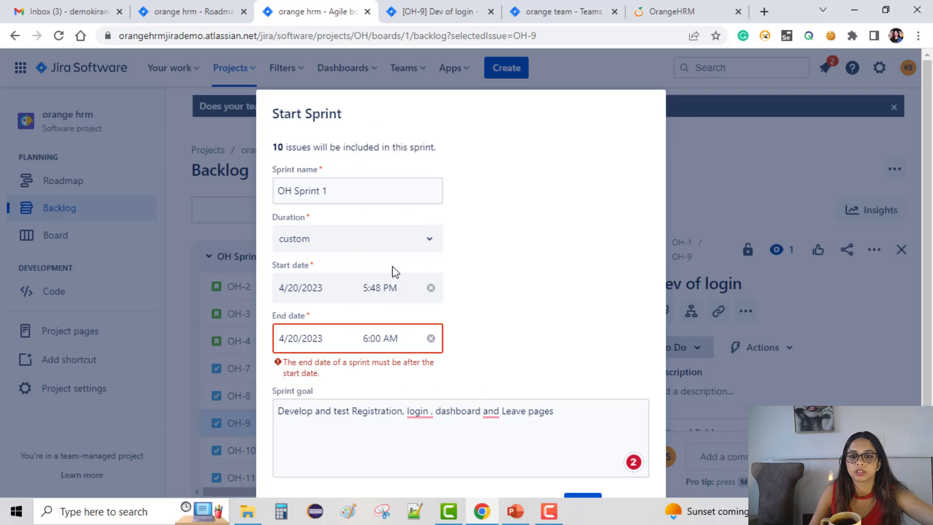
Step: Try to replace the sprint's end time with the custom value 5:55 PM
click(377, 344)
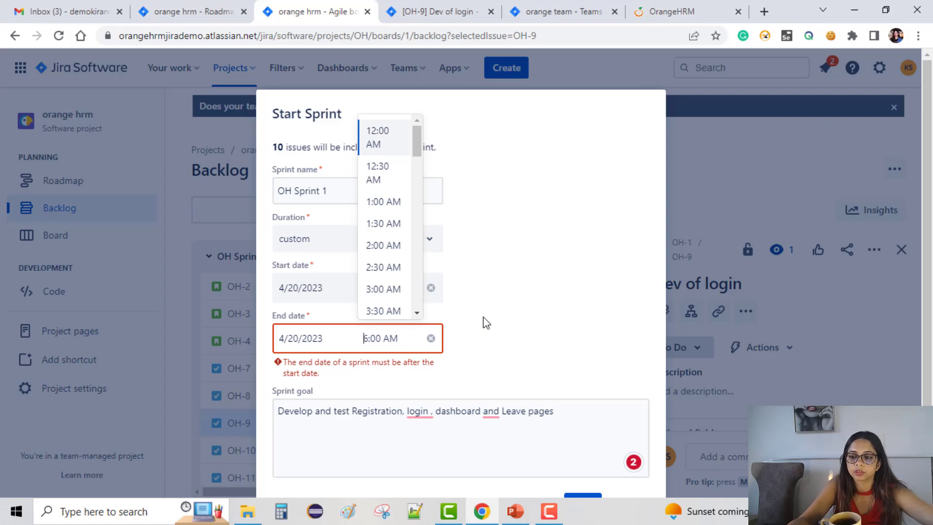
key(BackSpace)
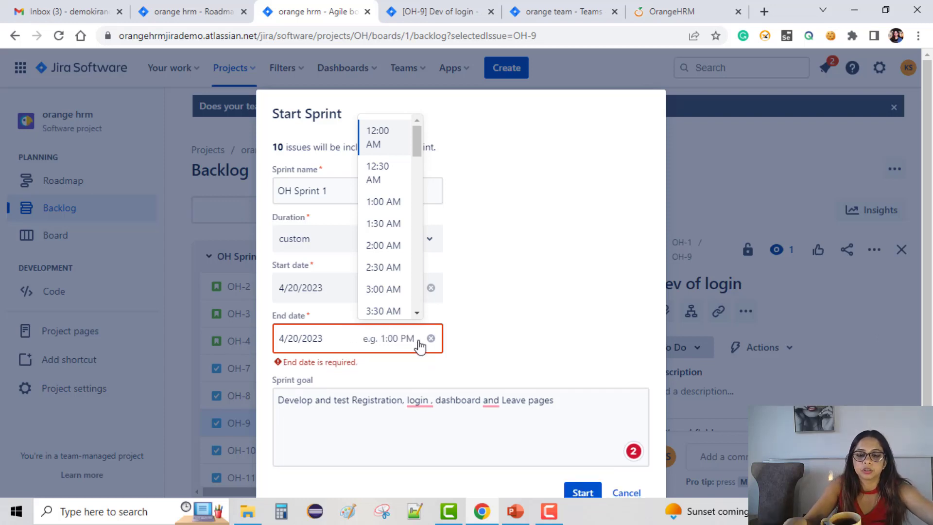
text(5:)
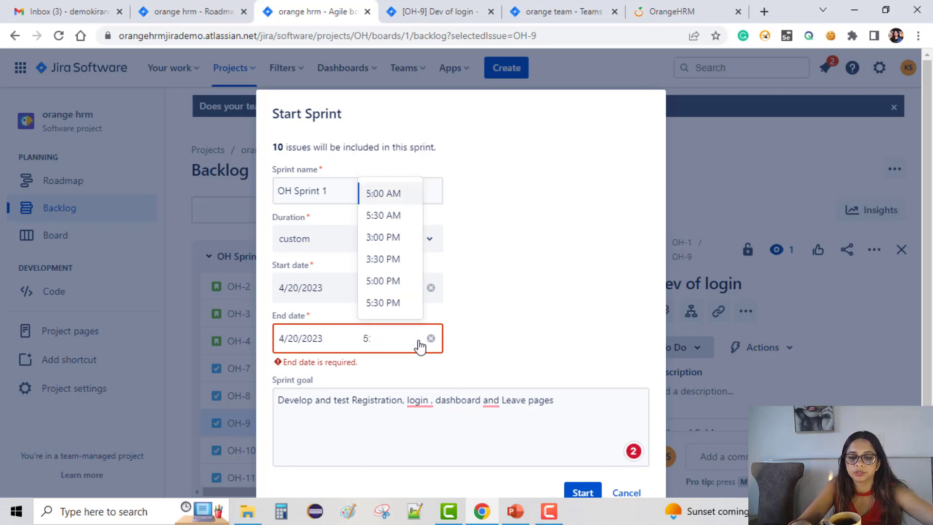
text(55)
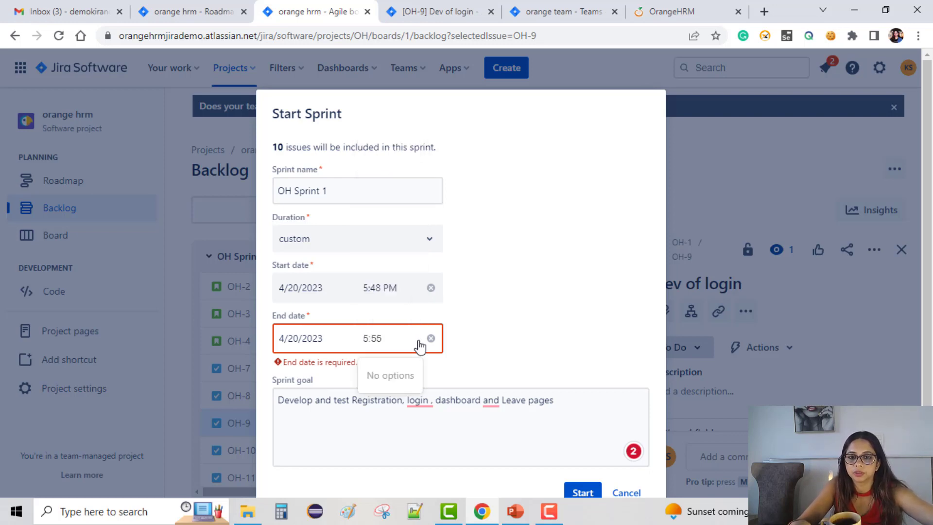
text(PM)
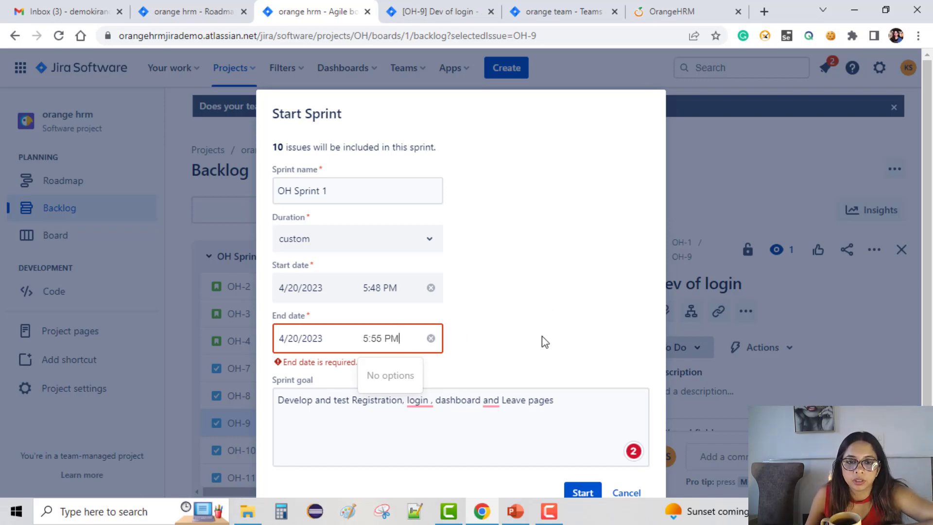
click(462, 364)
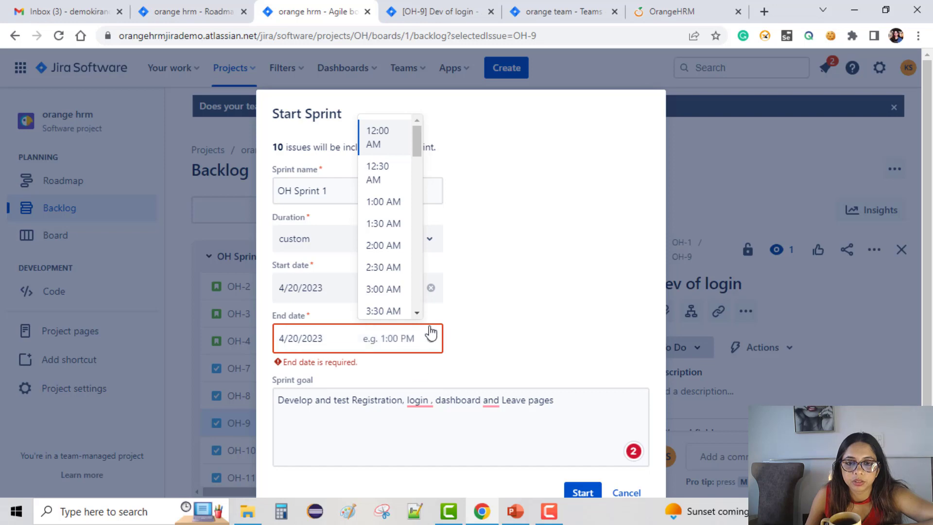
Step: Set the sprint's end time to 6:00 PM and start OH Sprint 1
scroll(397, 269, down, 1)
scroll(397, 271, down, 10)
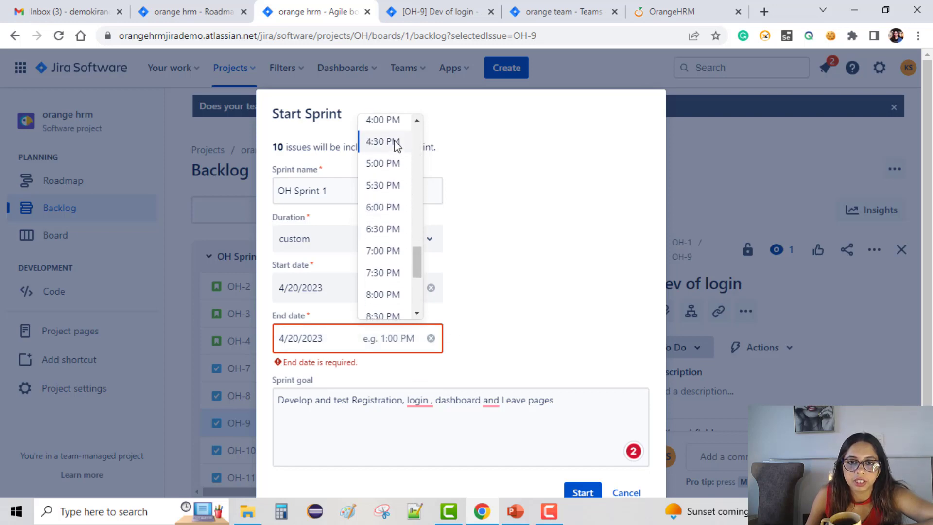
scroll(384, 184, up, 10)
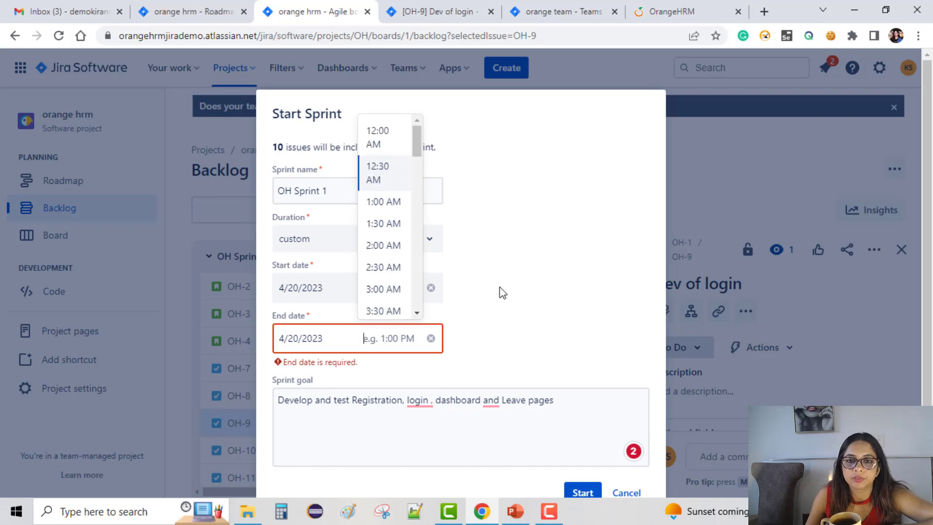
scroll(409, 270, down, 2)
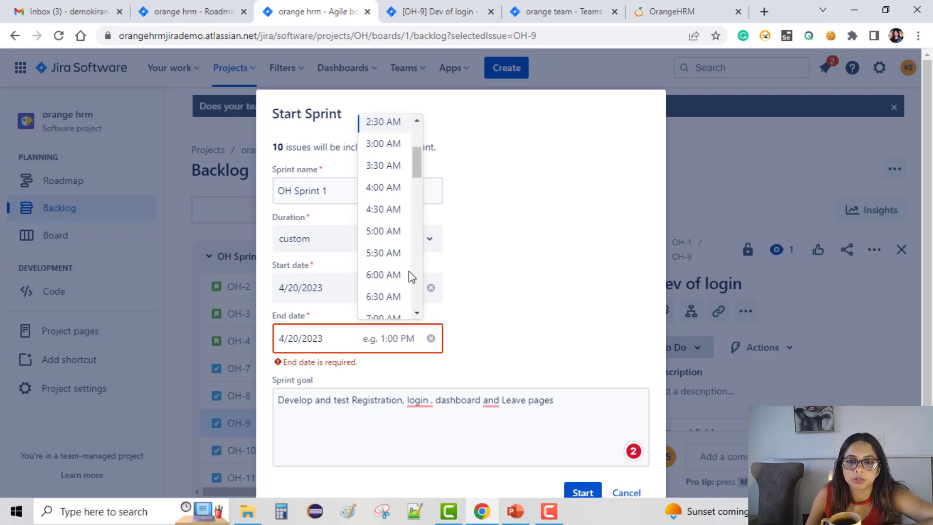
scroll(409, 270, down, 2)
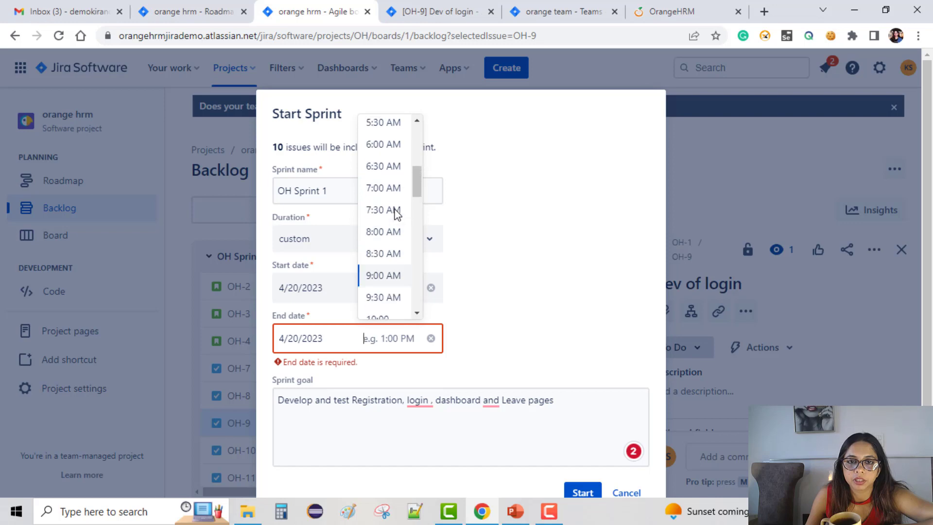
scroll(386, 226, down, 5)
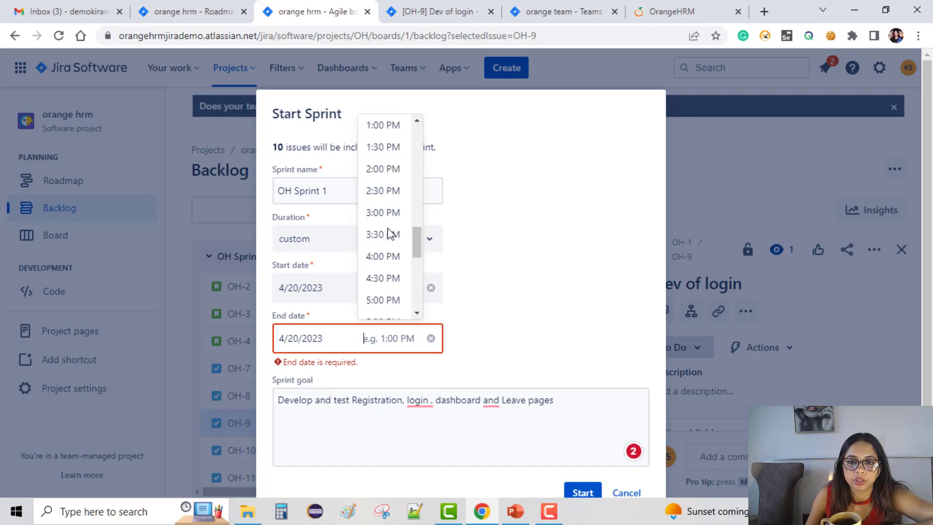
scroll(389, 232, down, 3)
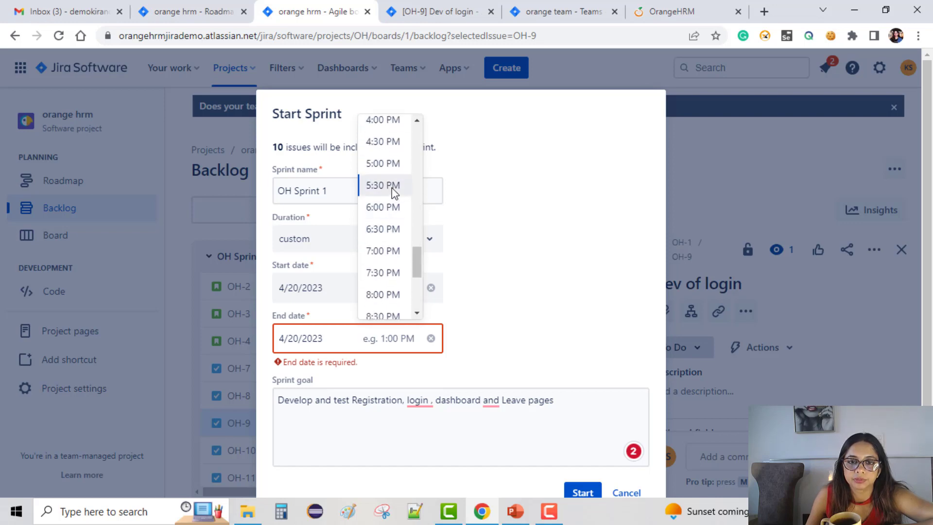
click(389, 207)
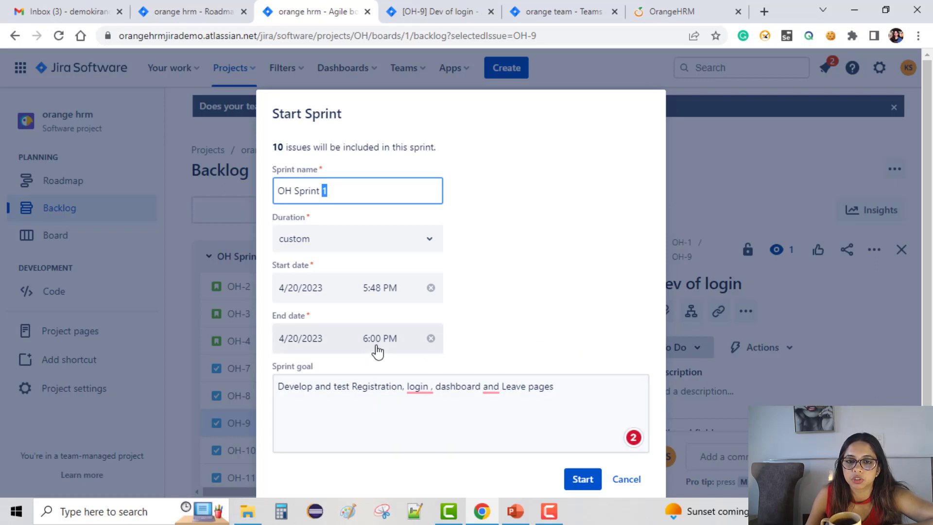
click(585, 480)
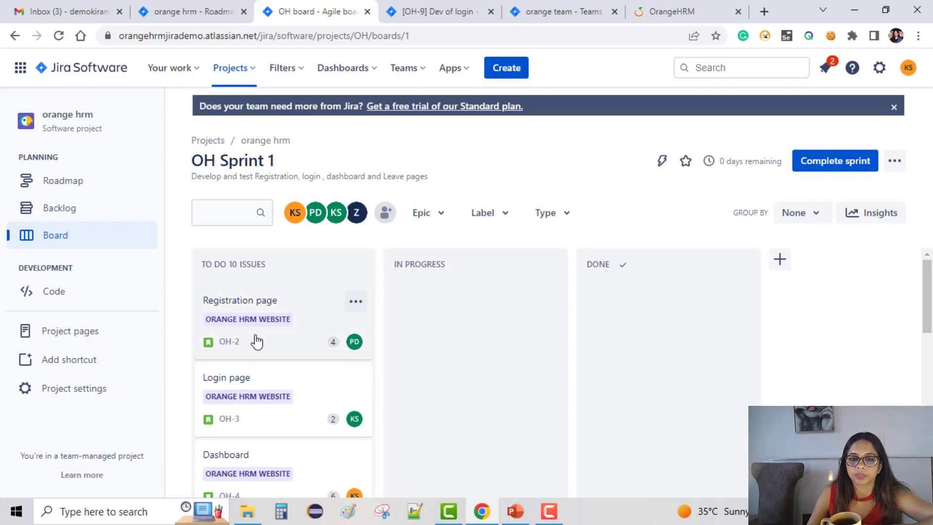
Step: Move the Registration page story (OH-2) and the Development of registration Page task (OH-7) from To Do to In Progress
drag(254, 340, 461, 335)
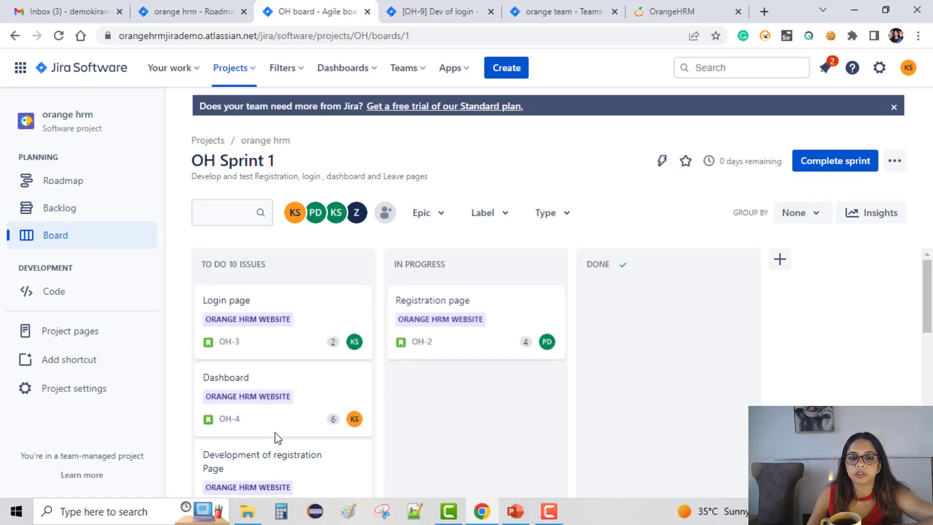
scroll(280, 433, down, 1)
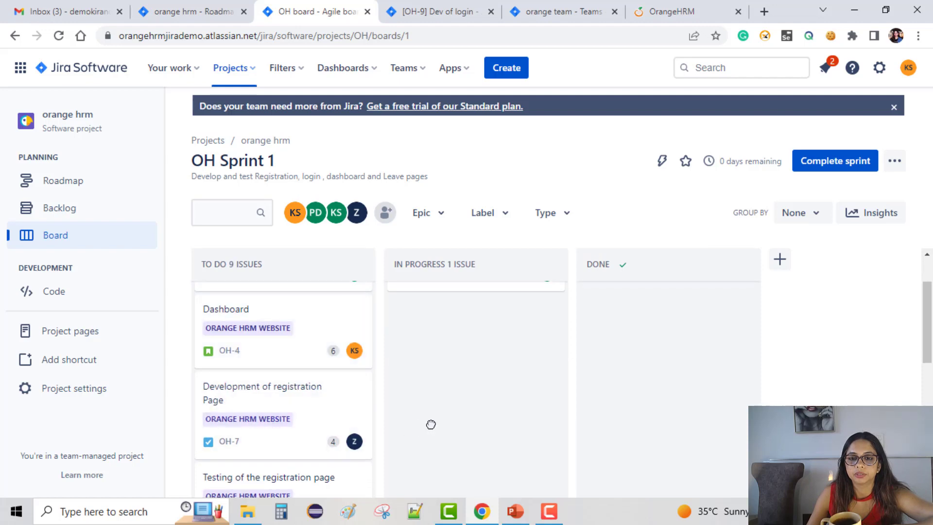
drag(431, 424, 440, 418)
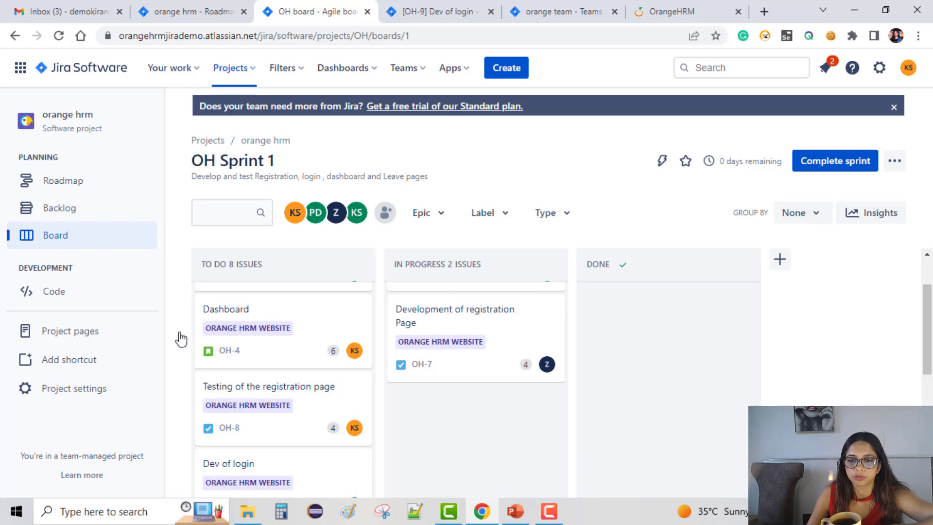
Step: Move the Development of registration Page task (OH-7) to Done and the Dashboard story (OH-4) to In Progress
drag(514, 343, 645, 348)
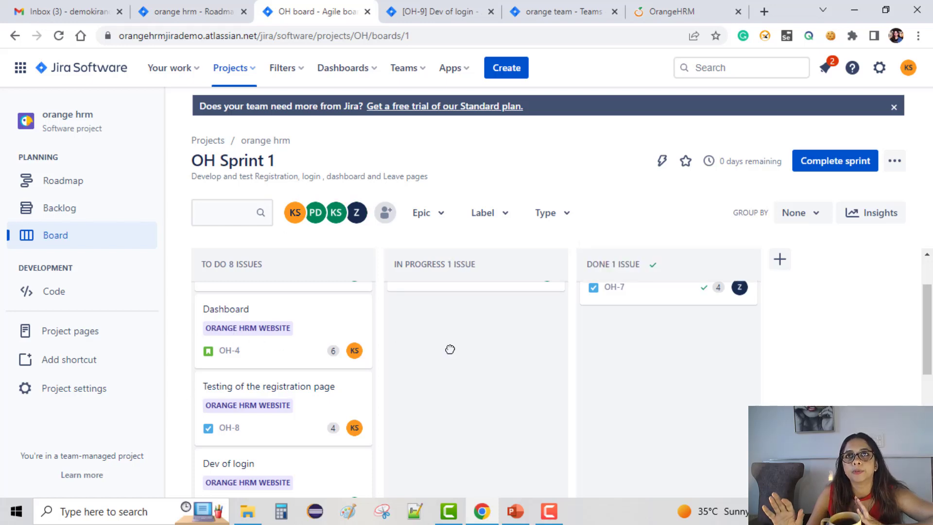
drag(354, 333, 479, 340)
click(550, 511)
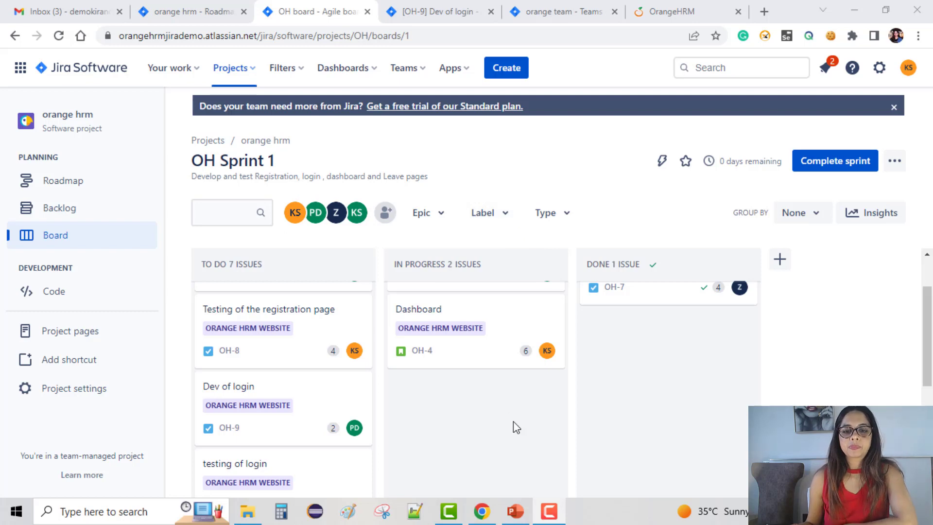
Step: Move the Login page story (OH-3) from To Do to In Progress and on to Done
drag(267, 335, 485, 399)
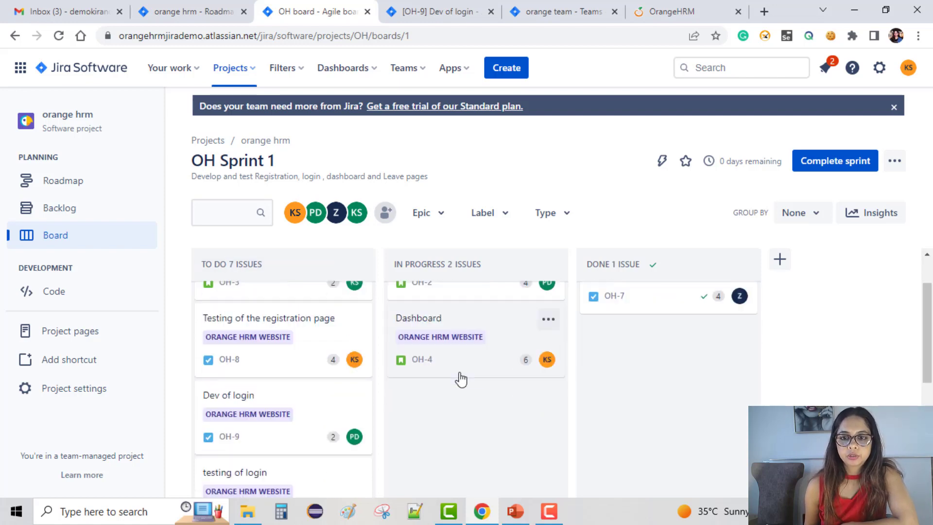
scroll(459, 372, down, 3)
scroll(459, 374, up, 3)
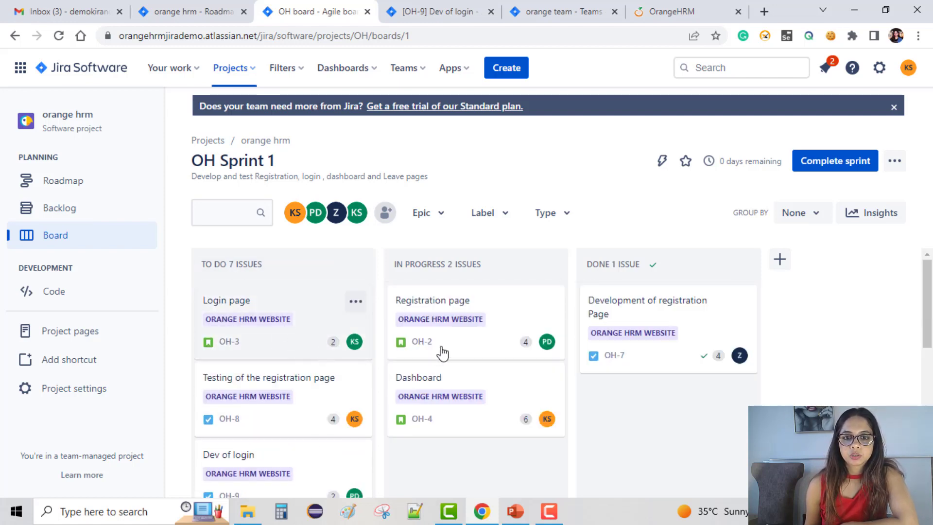
drag(312, 324, 481, 330)
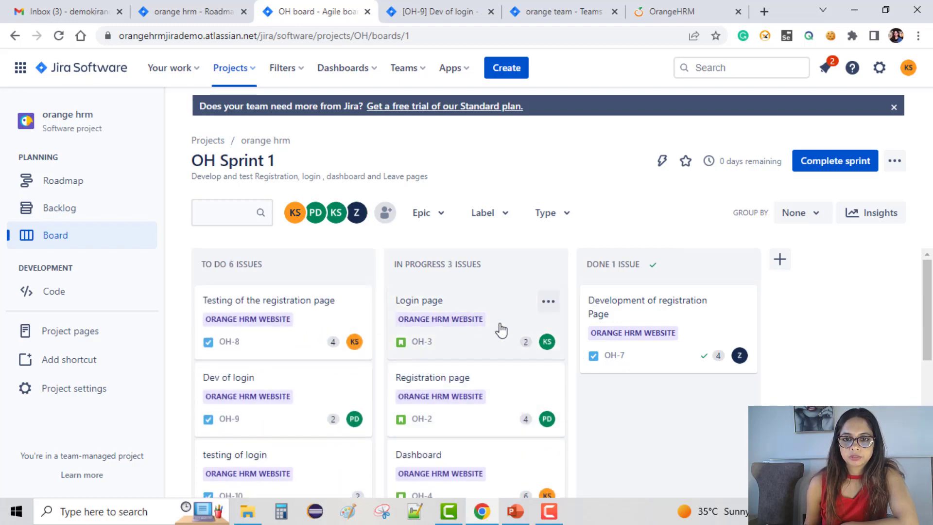
drag(500, 327, 735, 461)
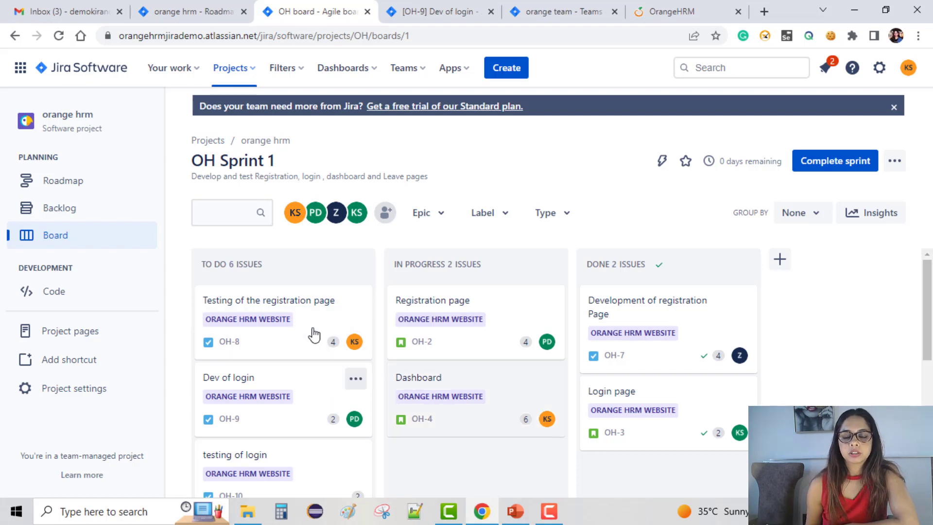
Step: Set the Dev of login task (OH-9) to In Progress on its issue page and reload the sprint board
click(453, 15)
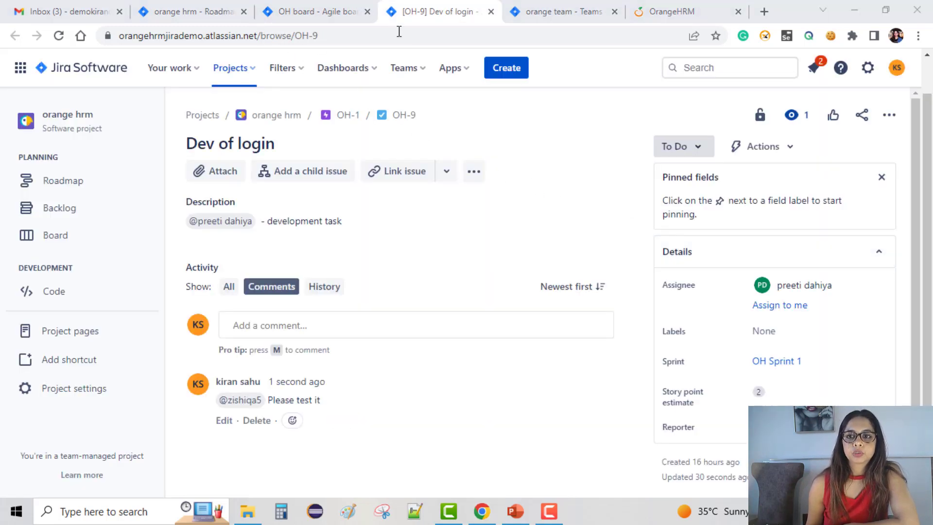
click(80, 35)
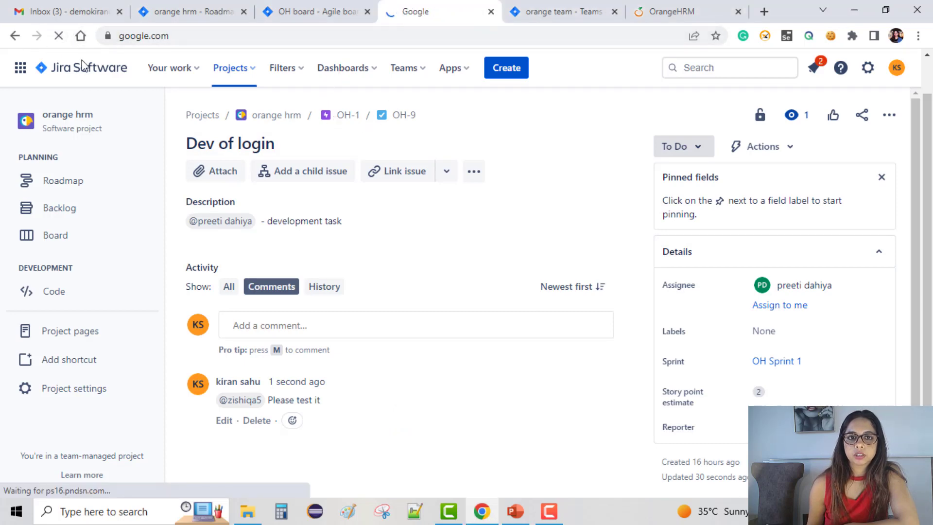
key(alt+Left)
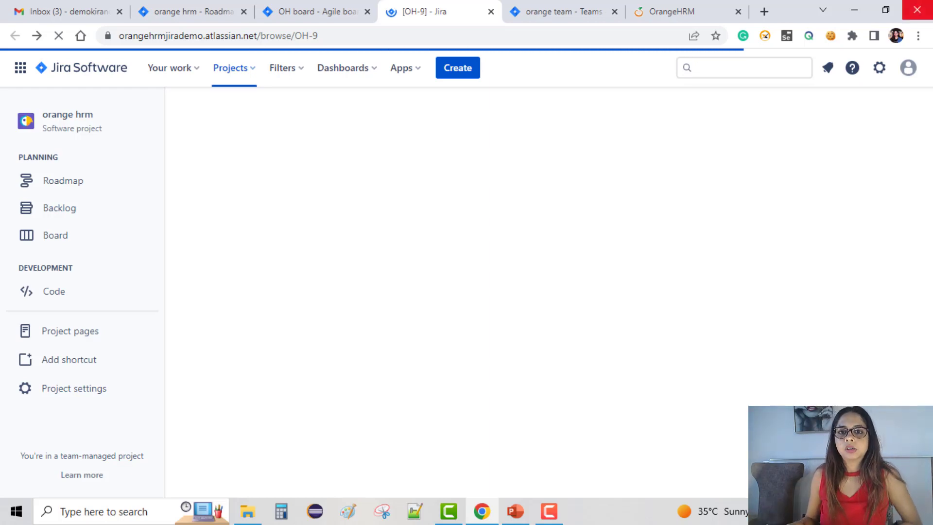
click(321, 11)
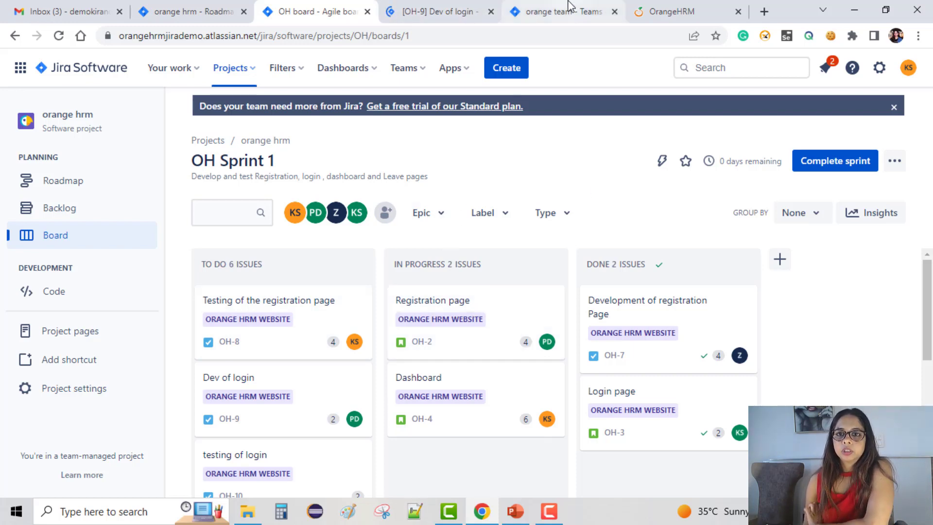
click(438, 11)
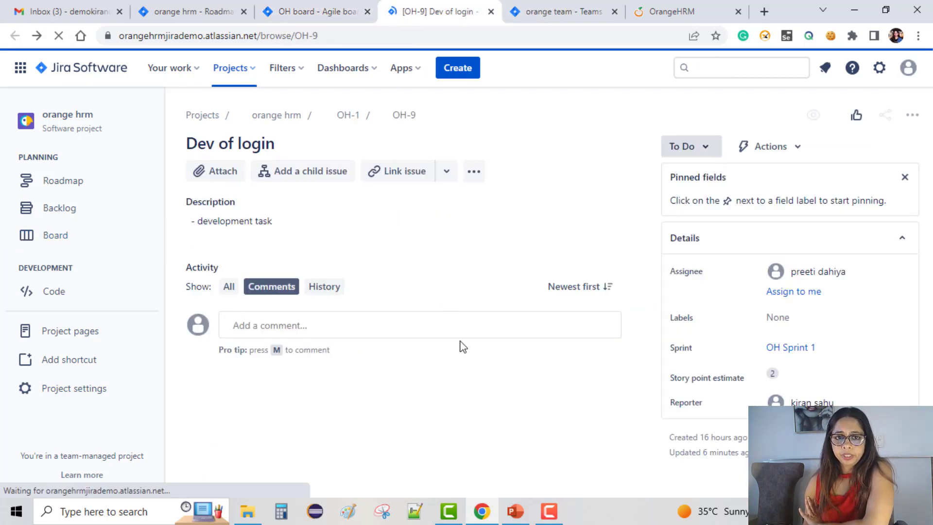
click(679, 150)
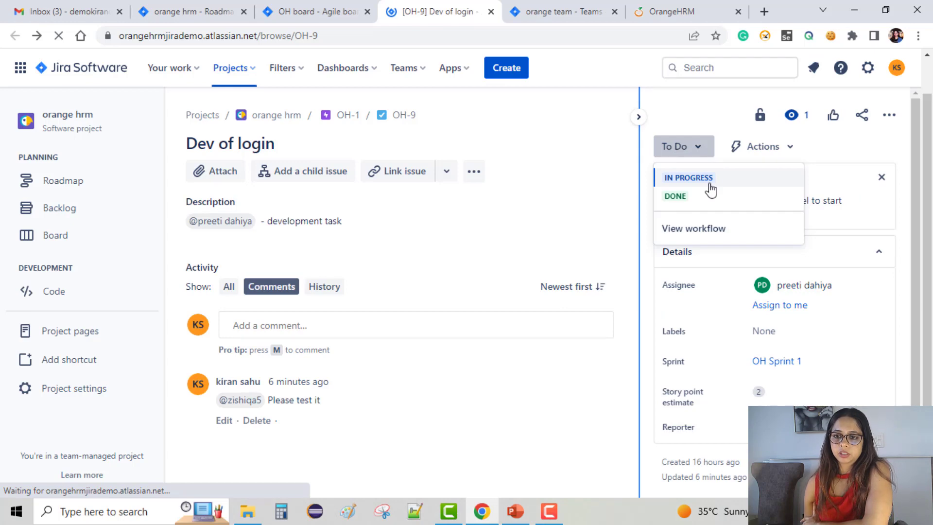
click(669, 183)
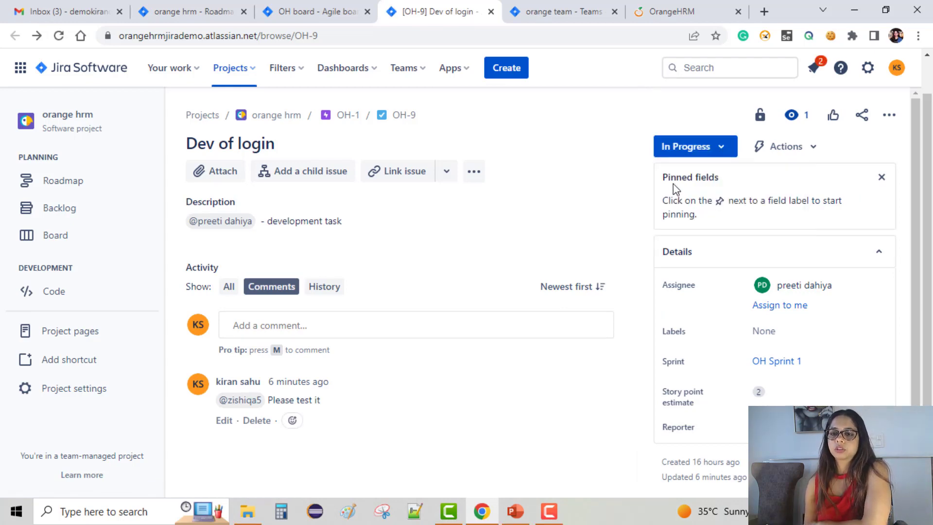
click(286, 7)
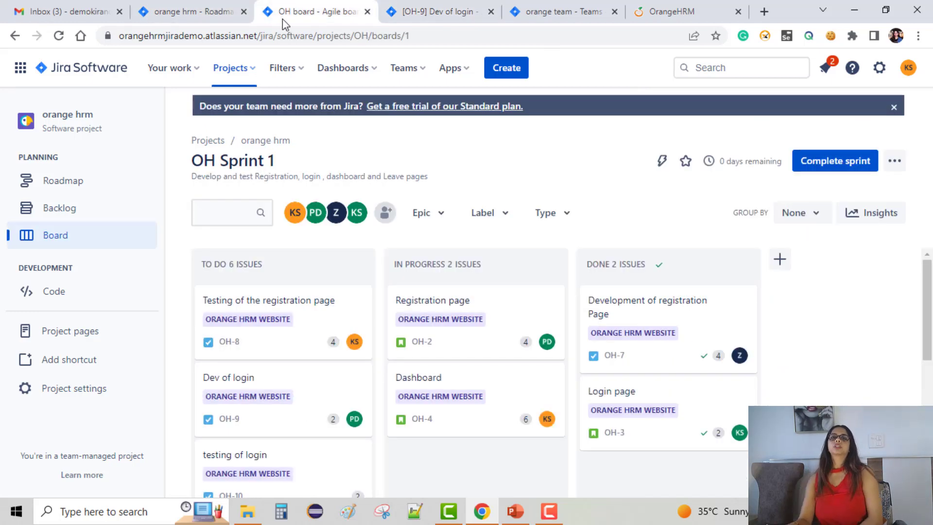
click(58, 37)
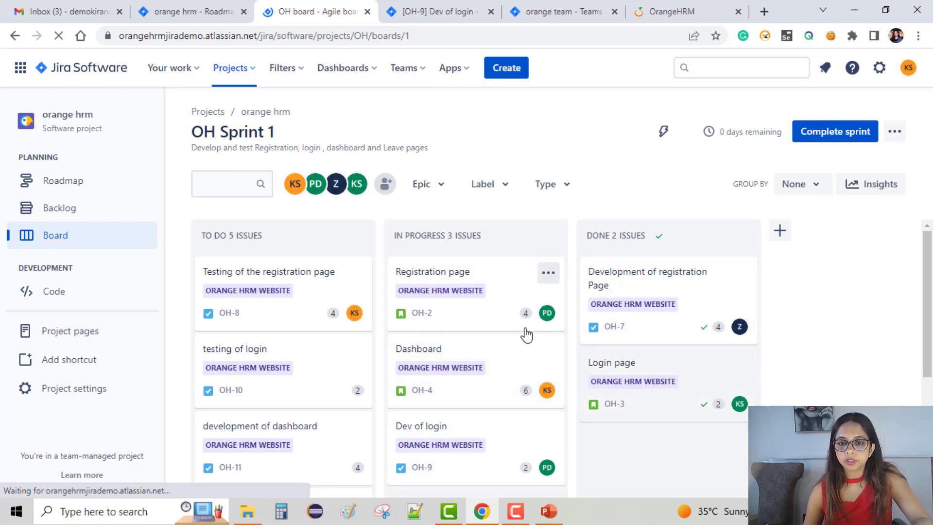
Step: Move the Registration page (OH-2) and Dashboard (OH-4) stories from In Progress to Done
drag(524, 333, 636, 355)
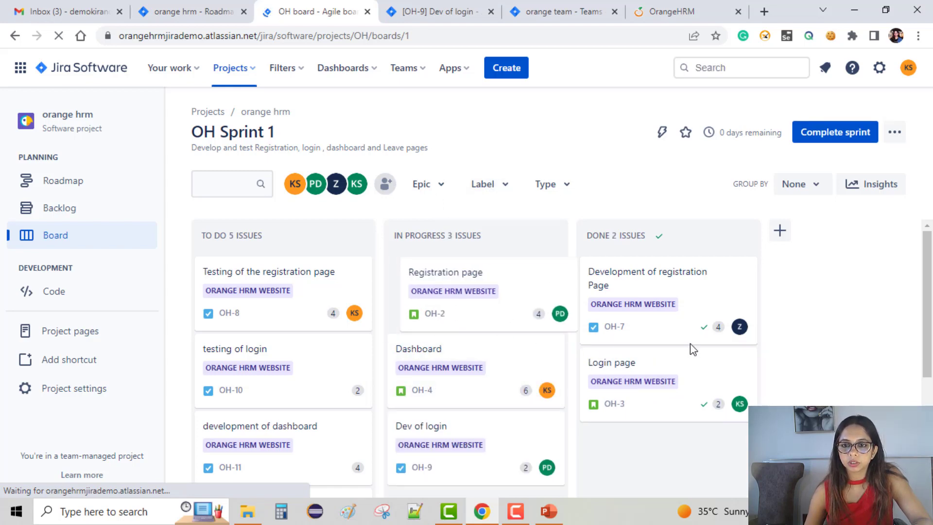
drag(448, 314, 622, 478)
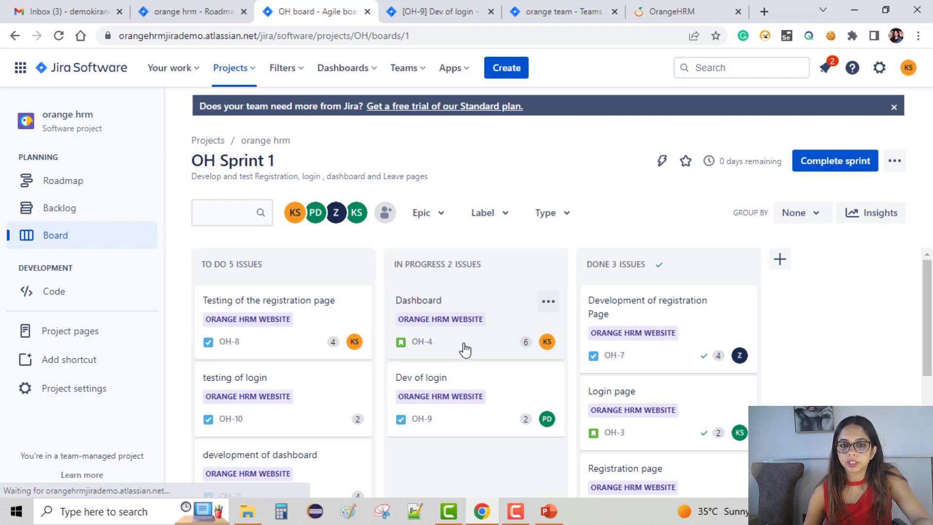
drag(464, 350, 695, 374)
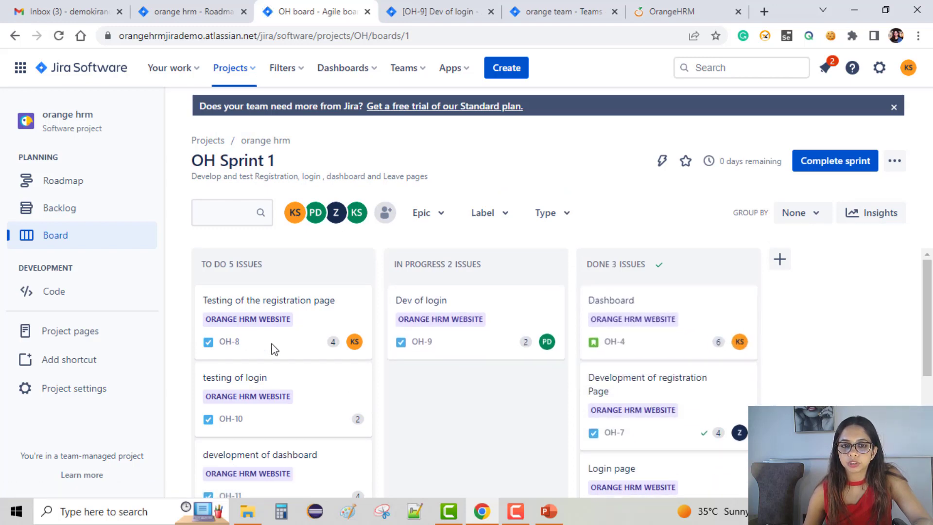
Step: Move the testing of login task (OH-10) to Done and the tasks OH-11, OH-8 and OH-12 from To Do to In Progress
drag(271, 344, 510, 382)
drag(292, 399, 496, 405)
drag(270, 424, 542, 417)
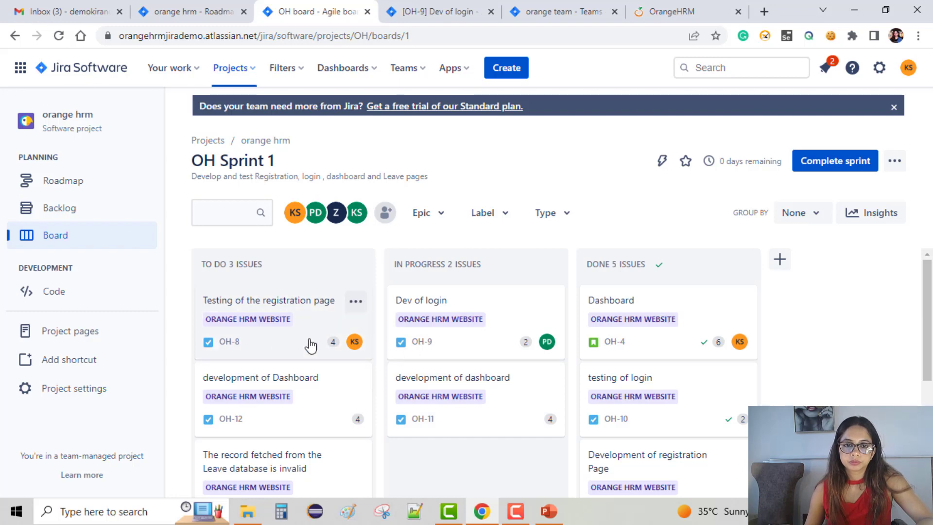
drag(308, 343, 505, 335)
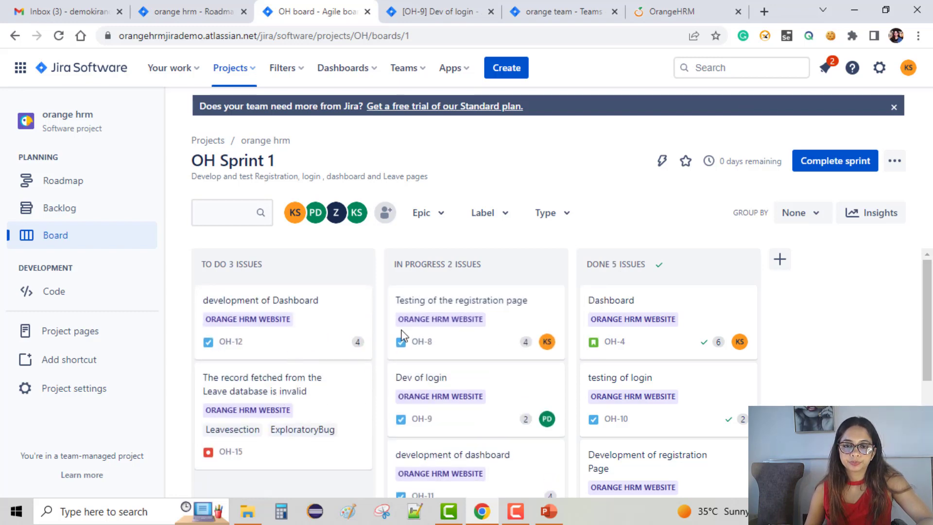
drag(307, 348, 517, 329)
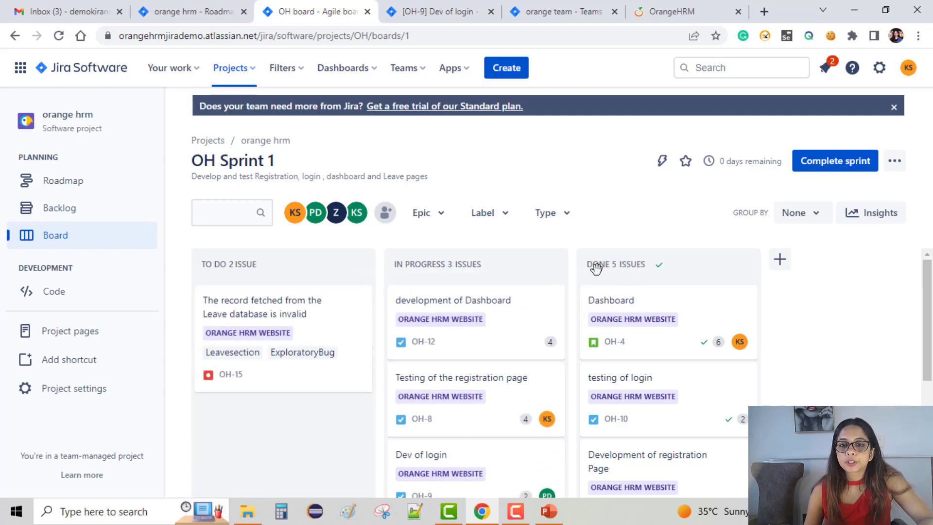
Step: Filter the board by the ExploratoryBug label and remove that filter again
click(496, 218)
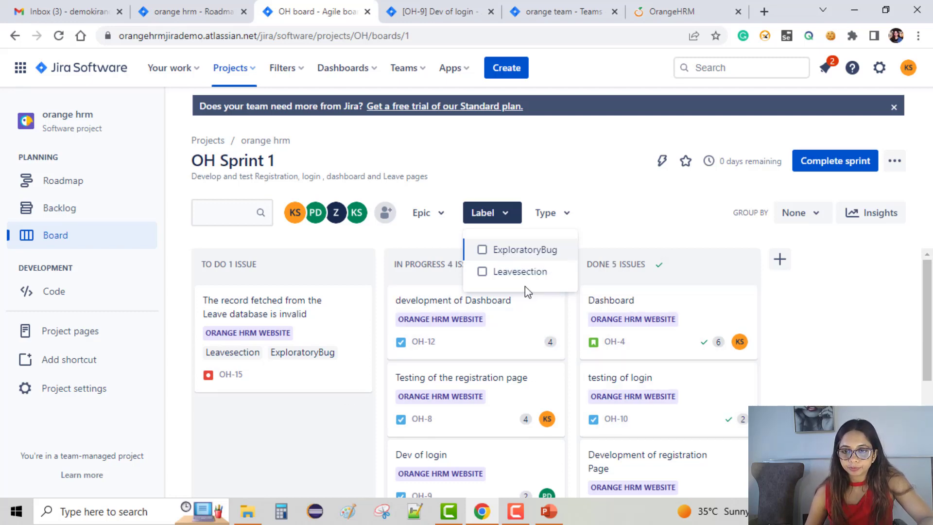
click(506, 250)
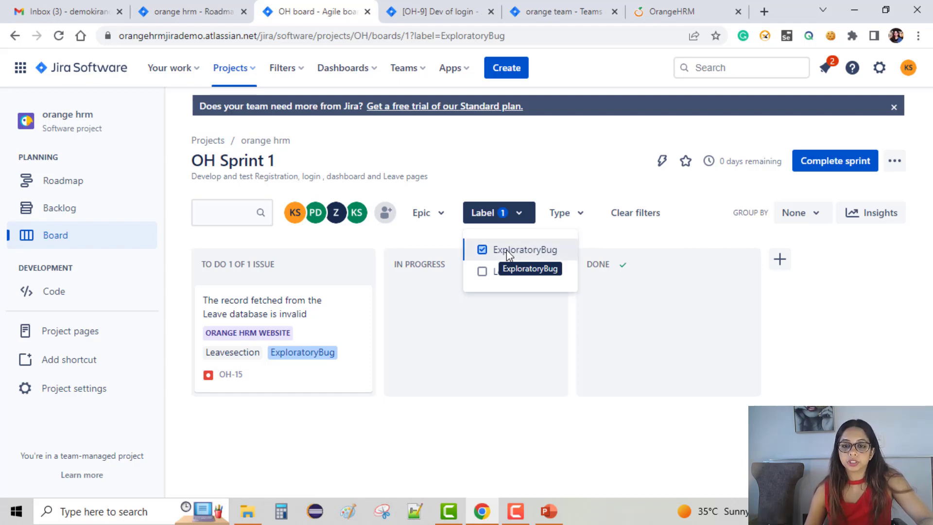
click(508, 257)
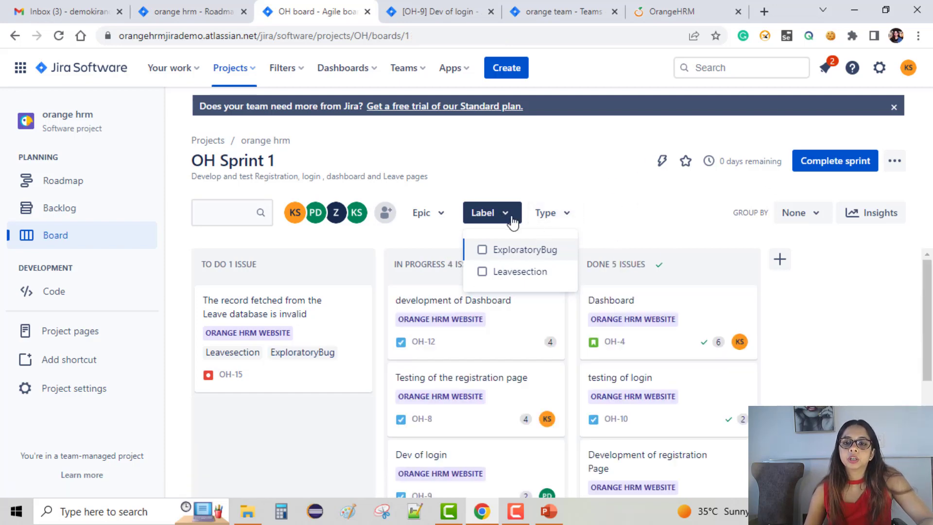
Step: Filter the board by the Task issue type, remove that filter, and open the epic filter options
click(547, 215)
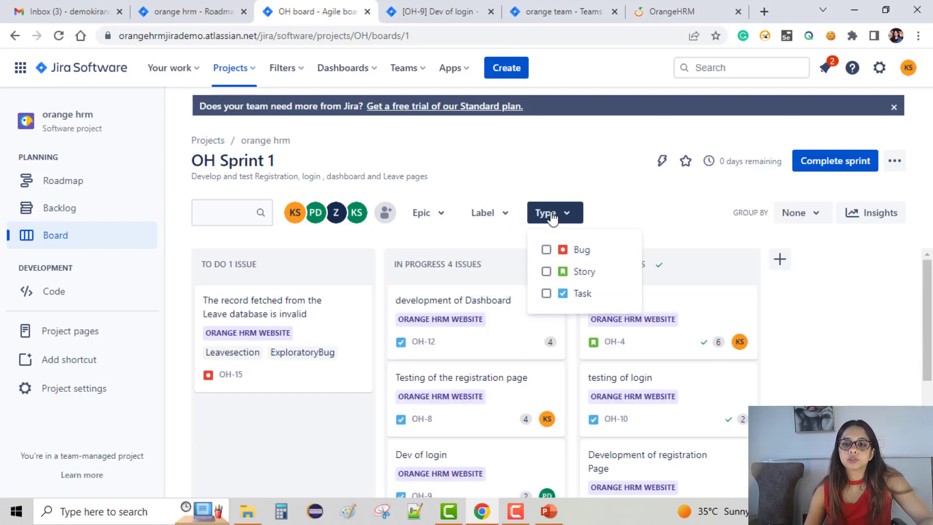
click(586, 295)
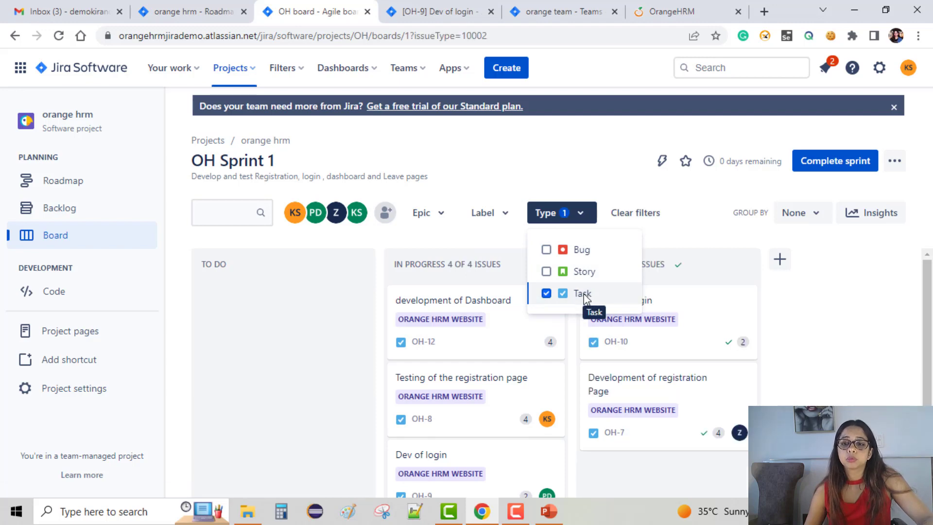
click(577, 294)
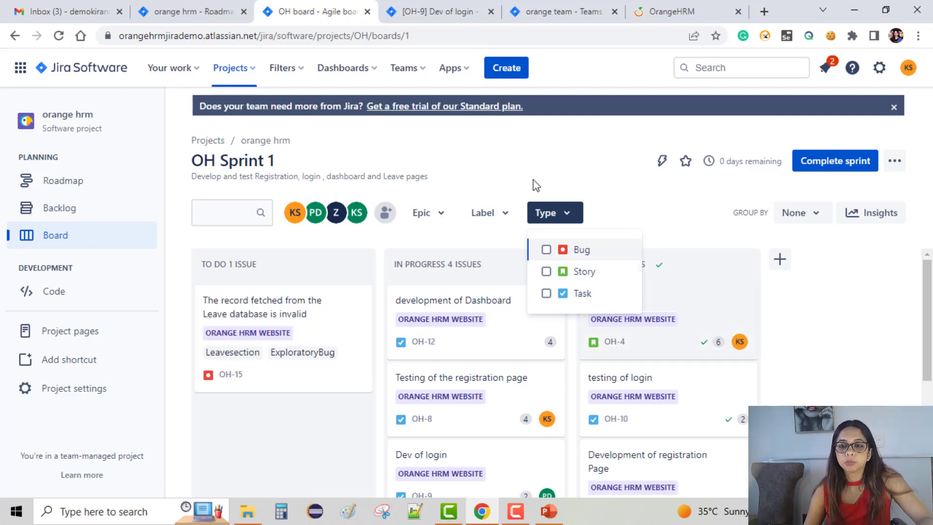
click(541, 163)
click(423, 215)
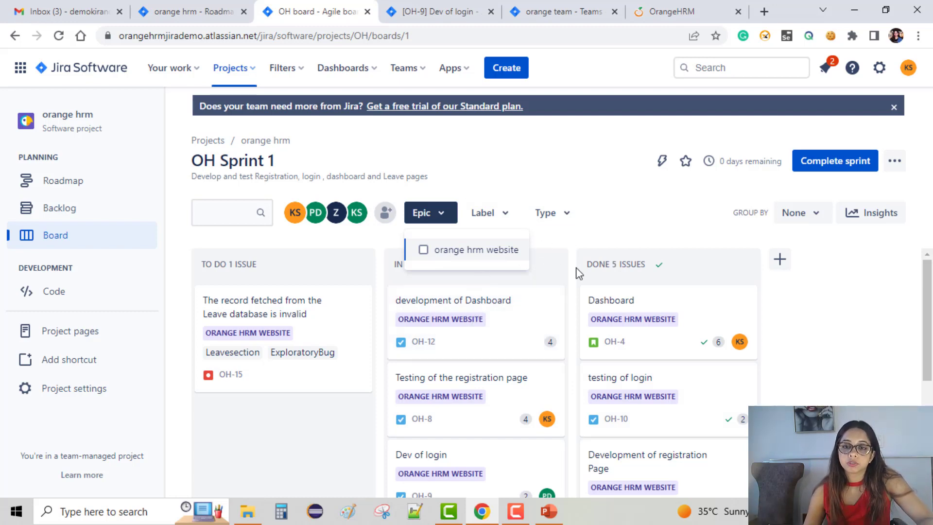
Step: Move the development of Dashboard (OH-12) and Testing of the registration page (OH-8) tasks and the Leave database bug (OH-15) to Done
drag(462, 333, 680, 349)
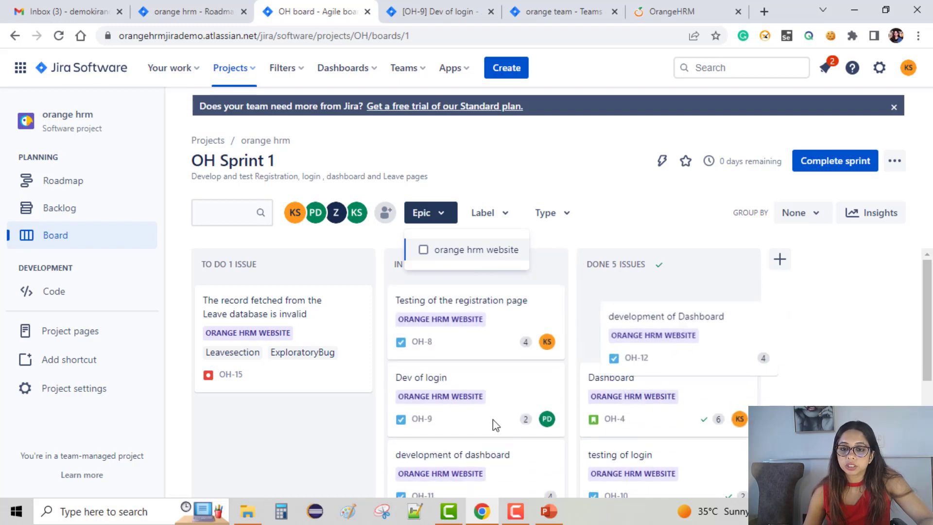
drag(350, 384, 302, 389)
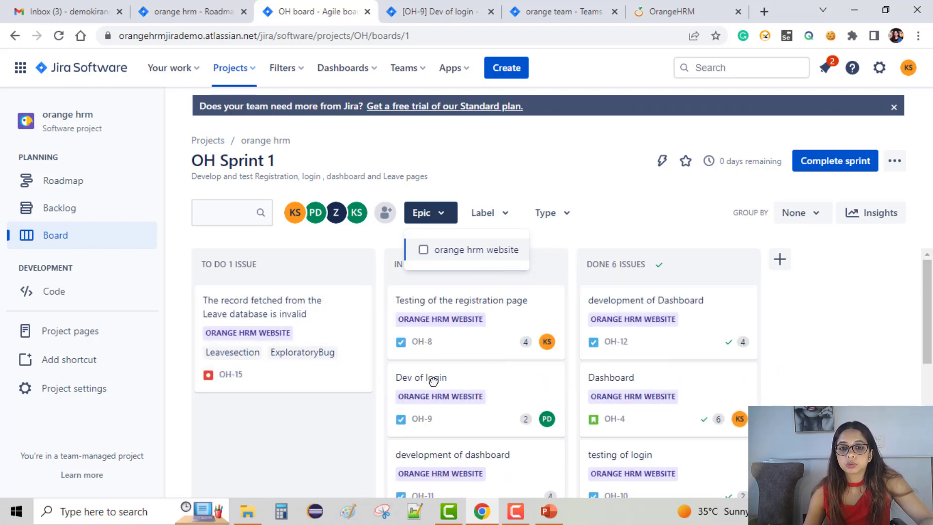
drag(434, 381, 545, 392)
drag(495, 447, 691, 441)
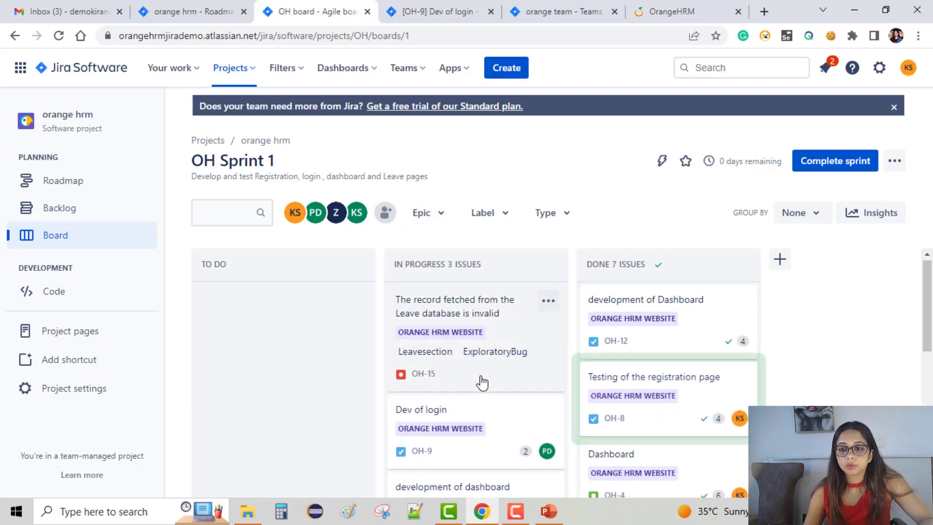
drag(500, 357, 675, 376)
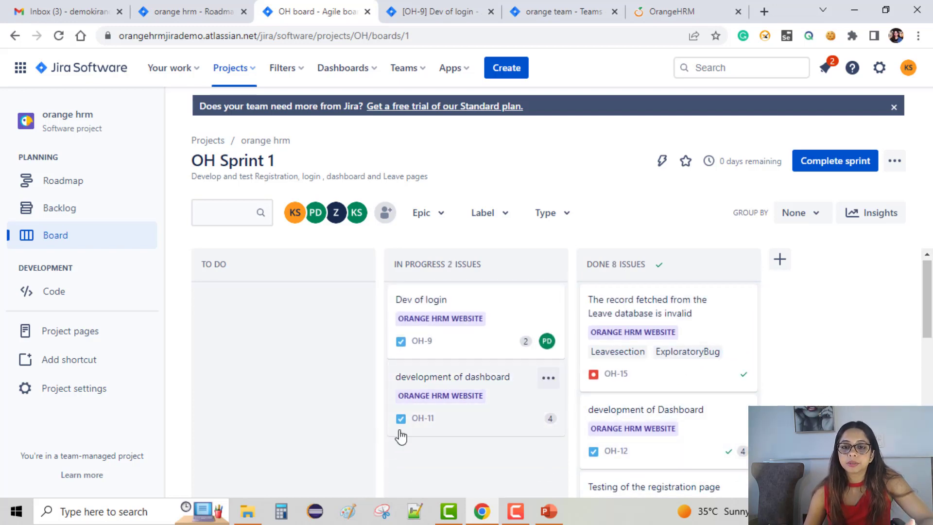
scroll(401, 435, down, 1)
scroll(402, 436, up, 1)
scroll(534, 381, down, 3)
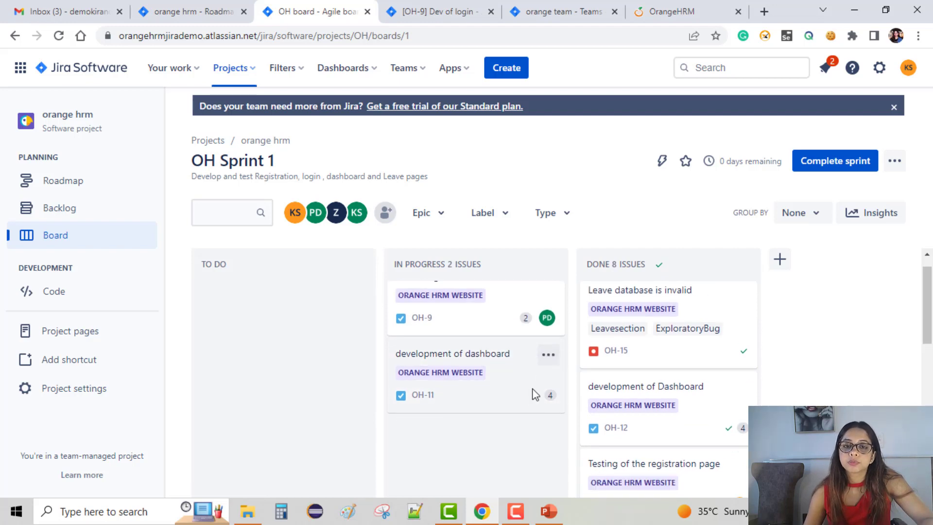
scroll(521, 387, up, 3)
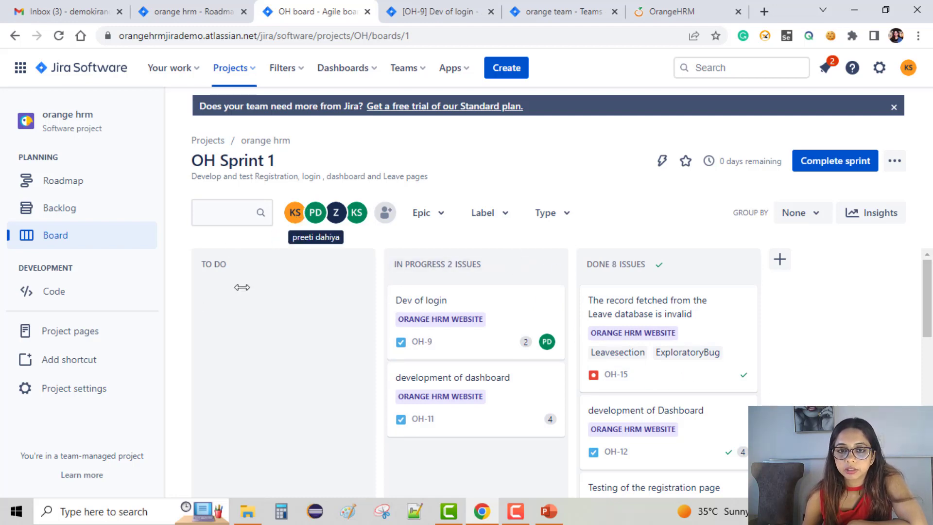
Step: Add two people with matching names to the project by searching for their name and selecting both accounts
click(384, 214)
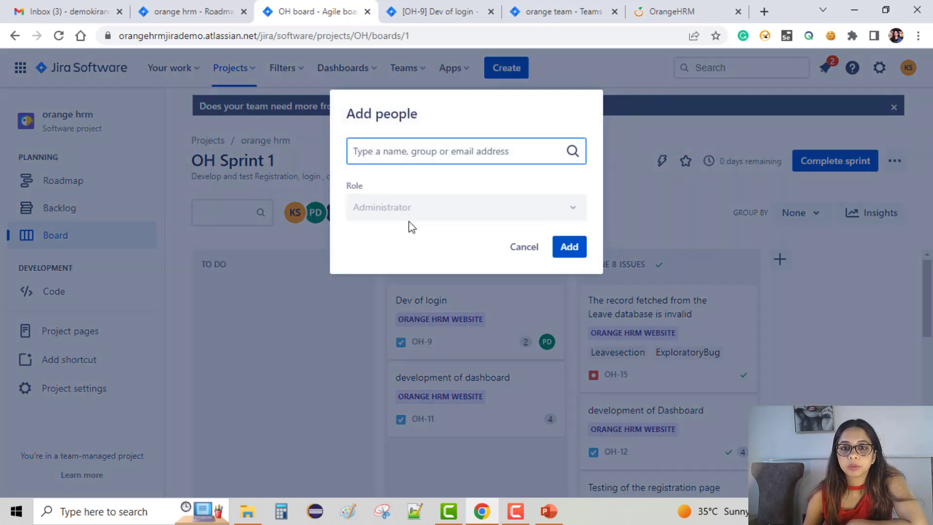
mouse_move(412, 217)
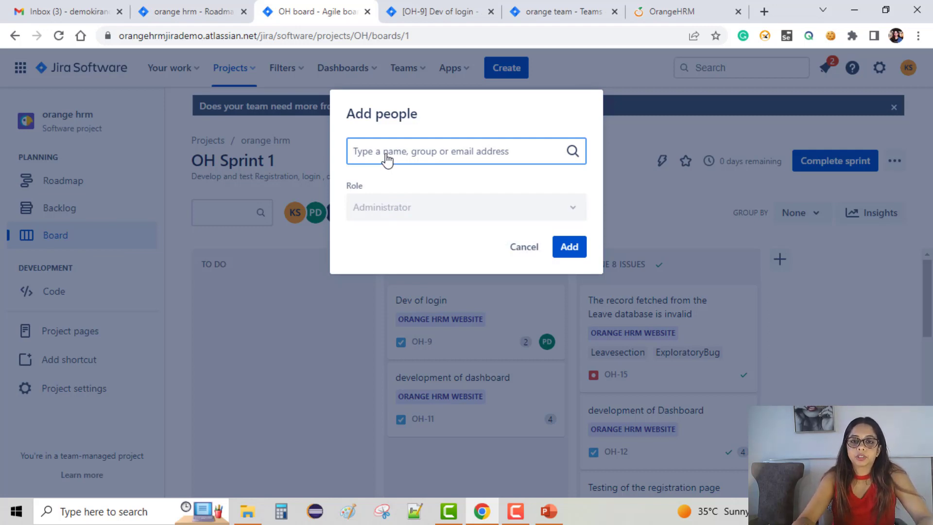
text(kir)
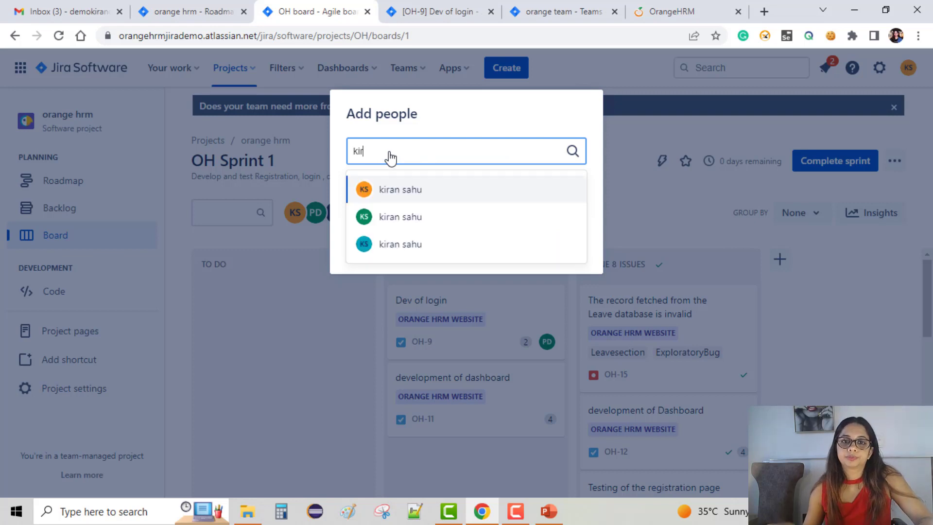
click(410, 247)
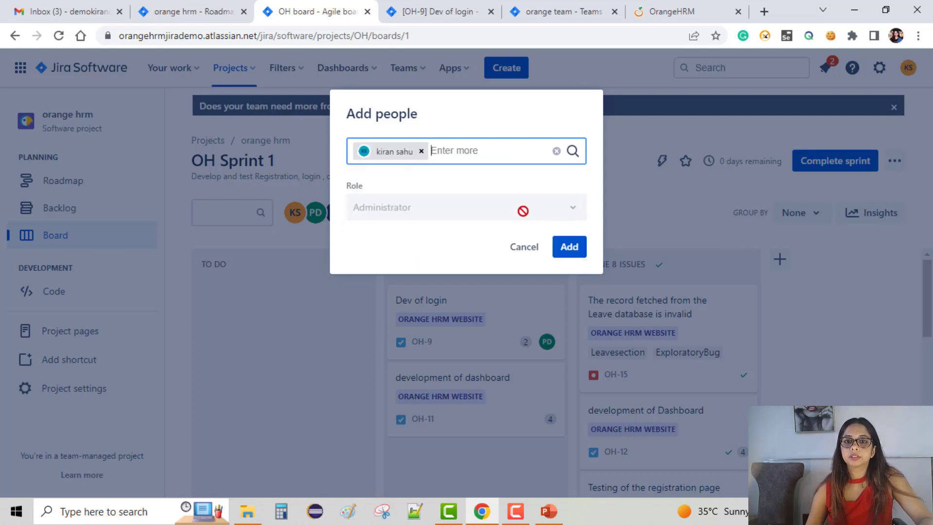
text(kira)
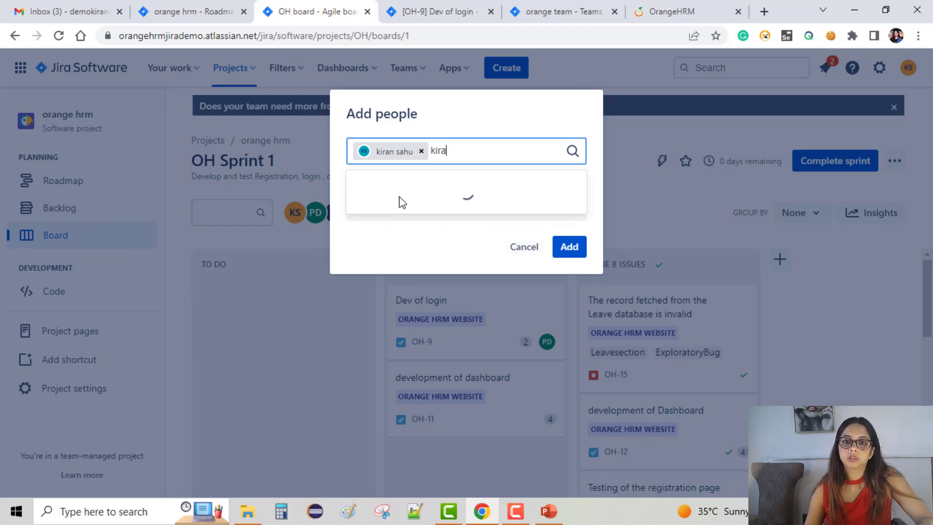
click(385, 194)
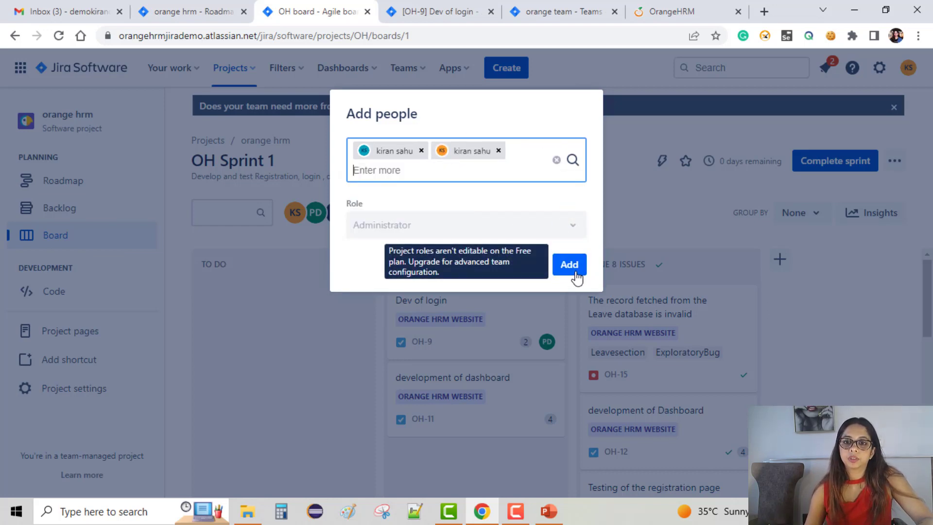
click(549, 288)
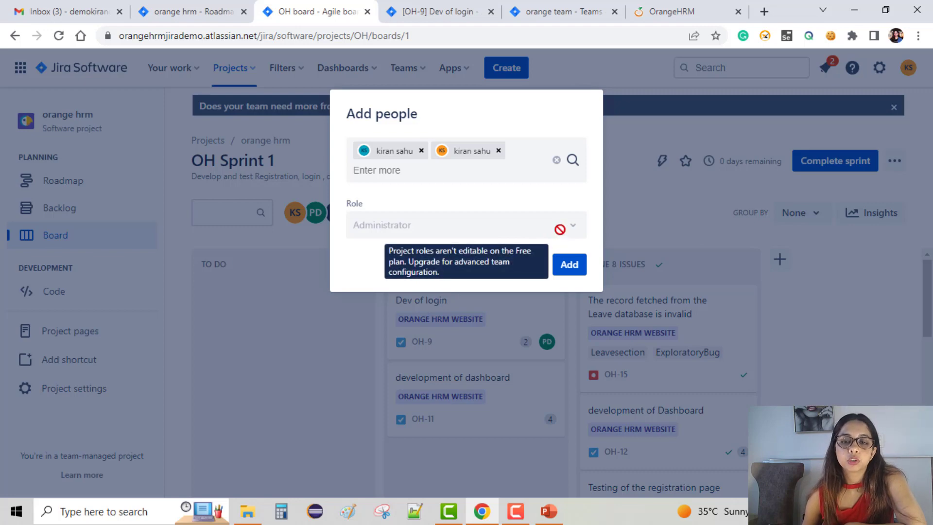
click(576, 264)
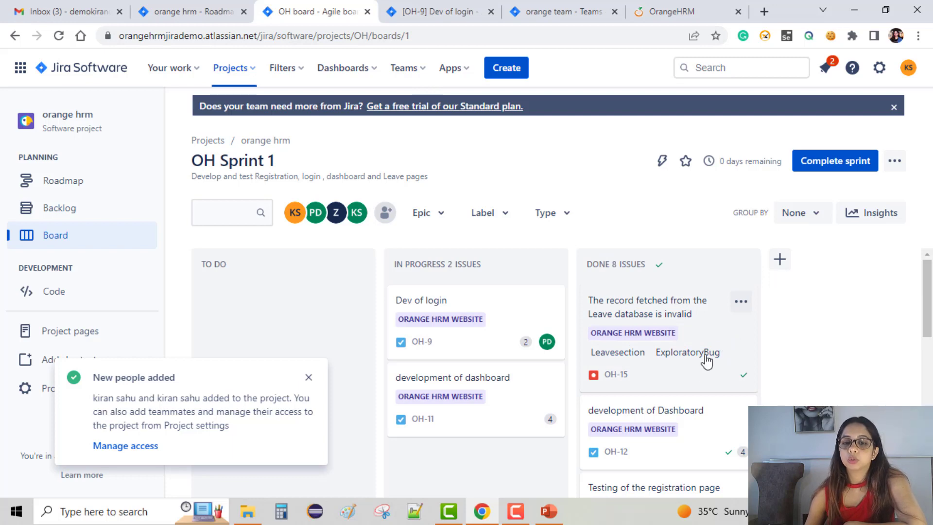
Step: Move the Dev of login task (OH-9) from In Progress to Done and dismiss the free trial banner
drag(528, 318, 708, 343)
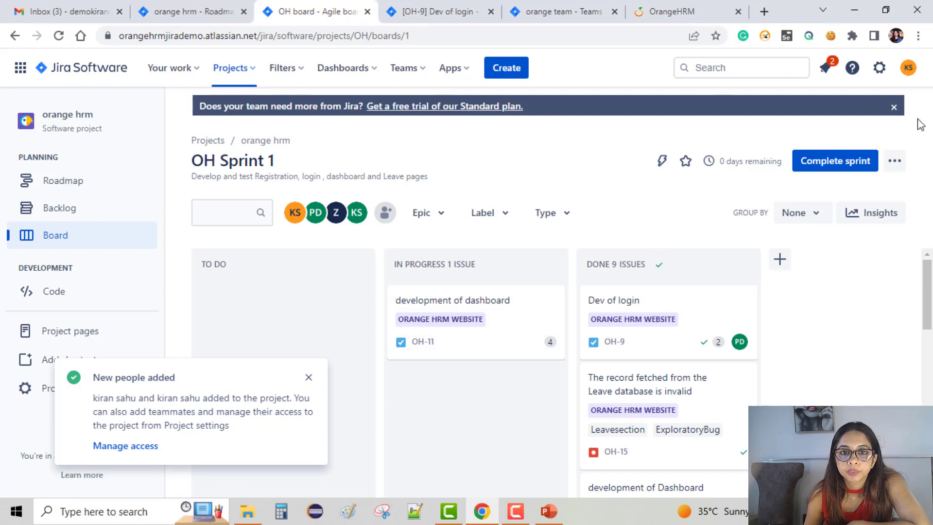
click(895, 107)
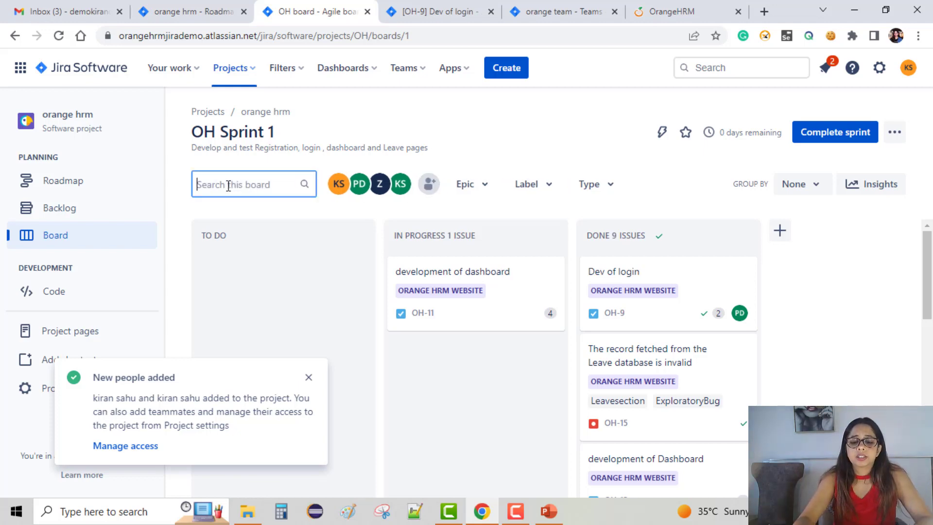
Step: Search the board for "leave", clear the search, and dismiss the notification about added people
text(le)
text(ave)
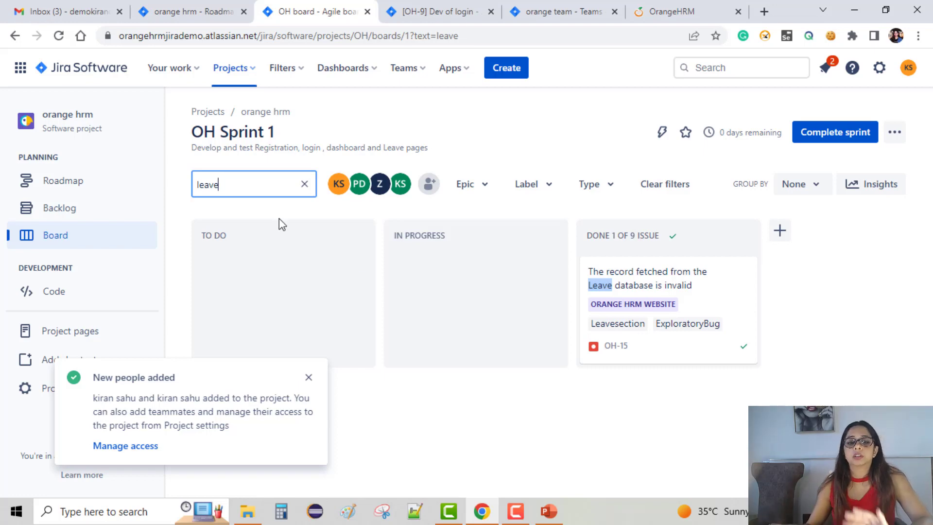
click(306, 186)
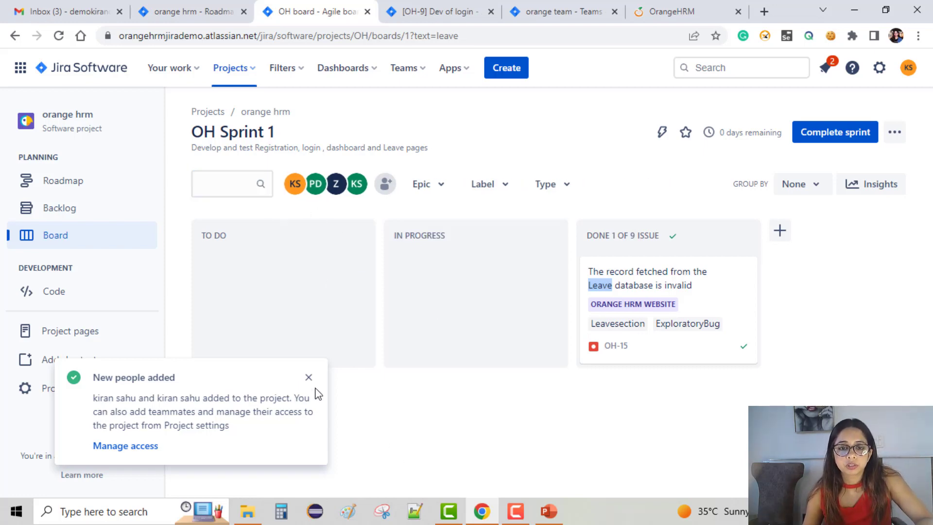
click(309, 378)
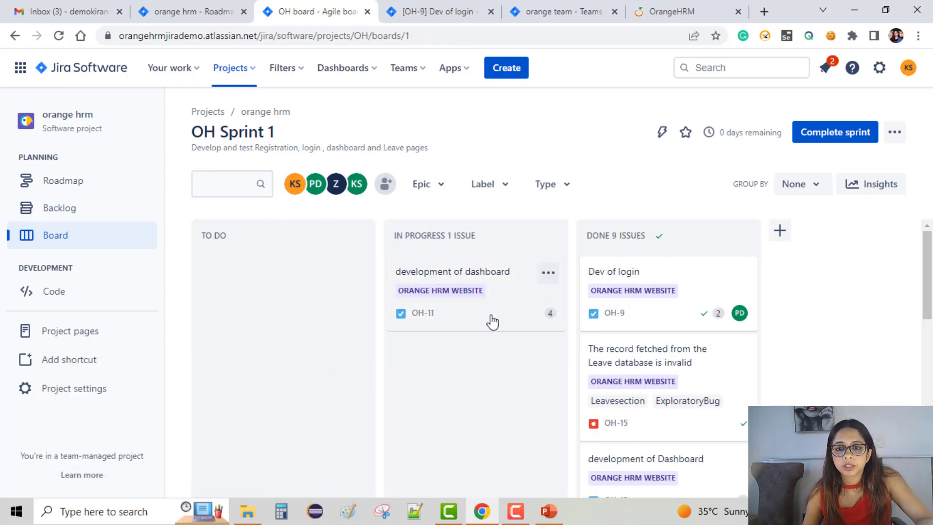
Step: Move the development of dashboard task (OH-11) from In Progress to Done and complete OH Sprint 1
drag(492, 321, 696, 345)
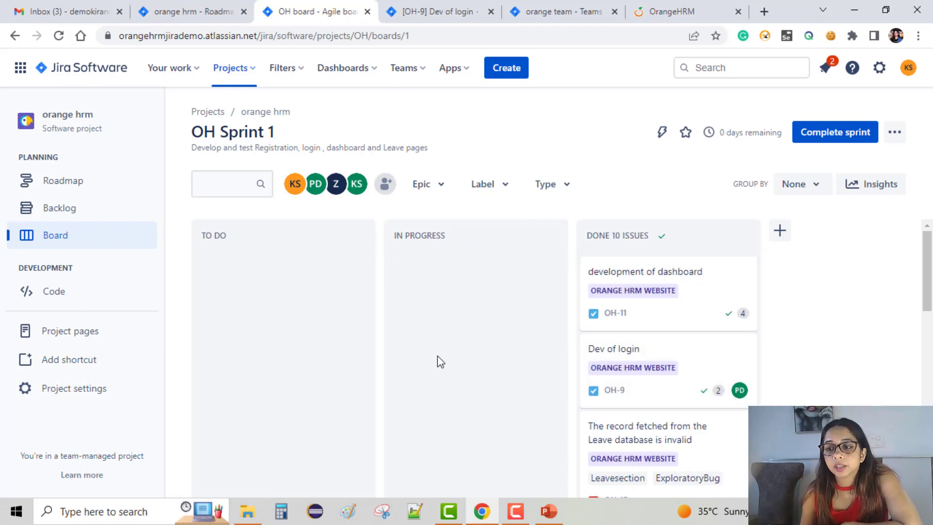
click(828, 133)
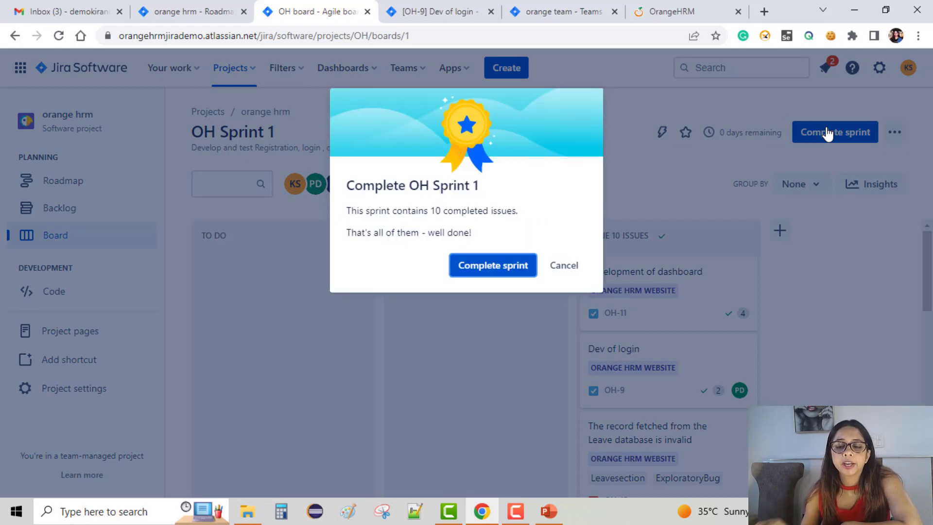
click(500, 273)
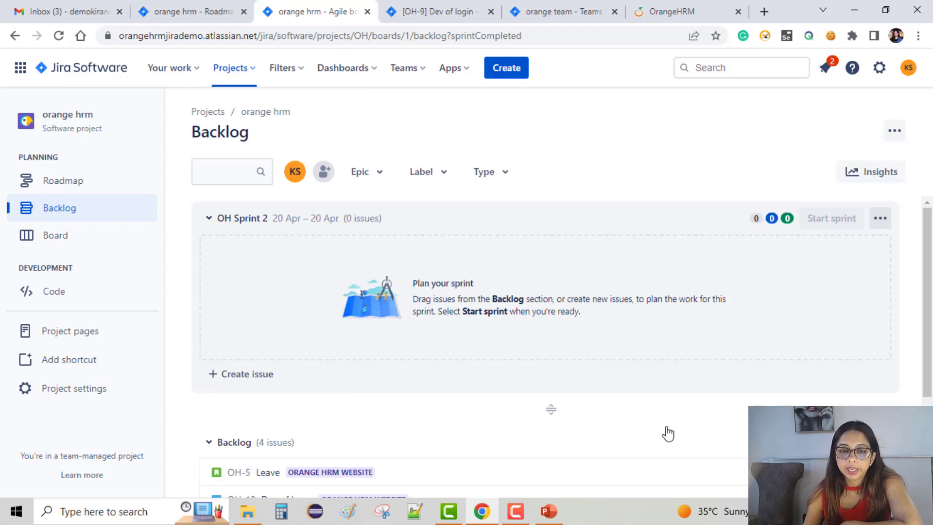
Step: Review the issues remaining in the backlog below OH Sprint 2
scroll(647, 430, down, 2)
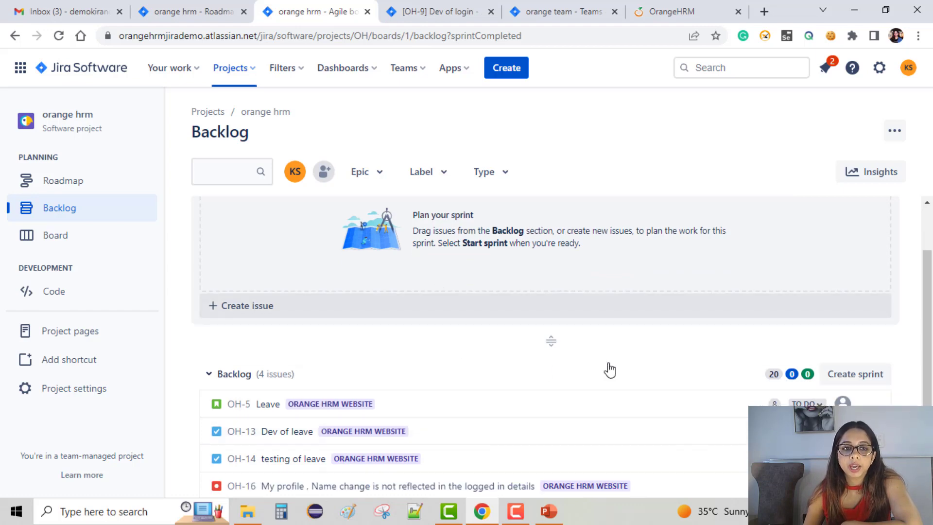
scroll(414, 407, down, 2)
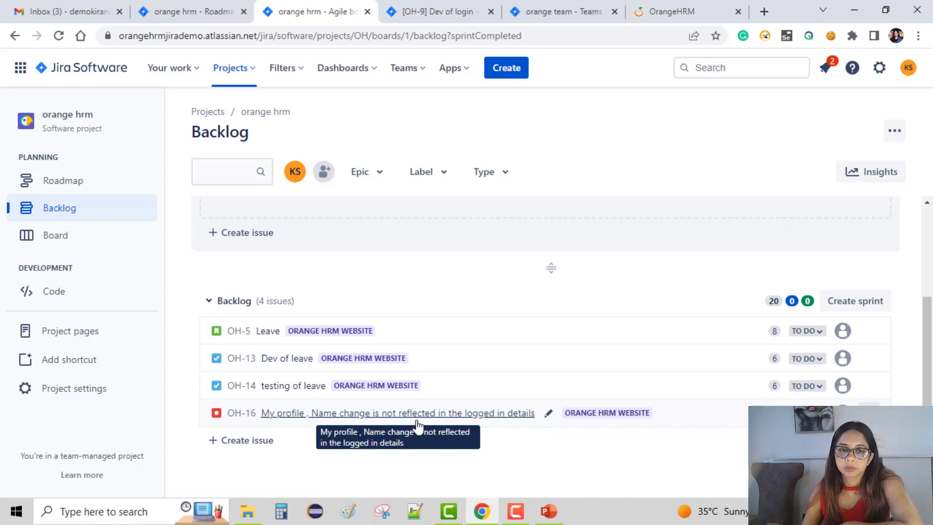
scroll(640, 296, up, 3)
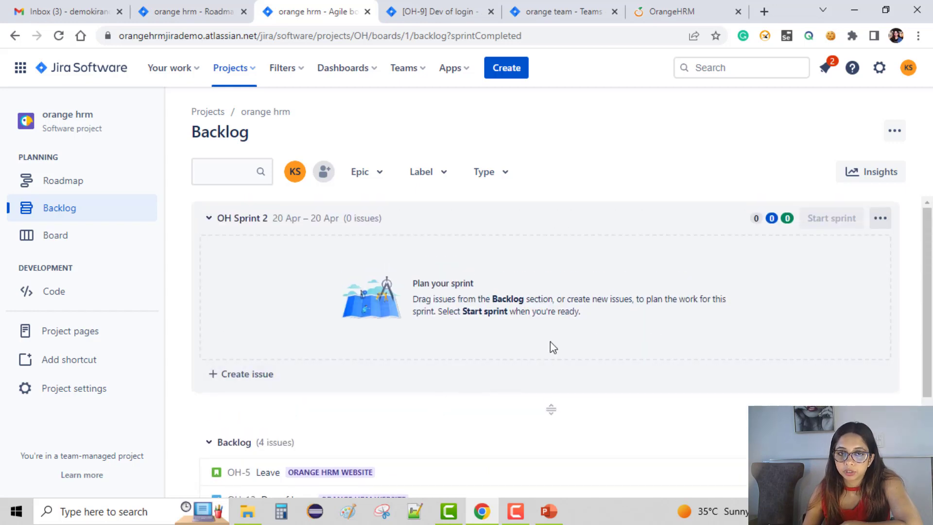